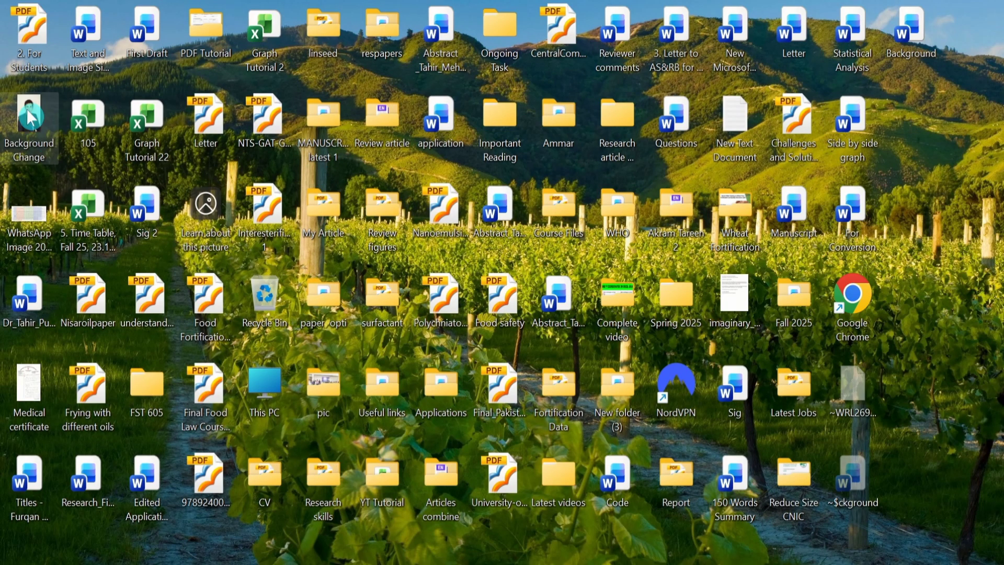
Step: Open Background Change.jpg from the desktop in Windows Photos
double_click(37, 113)
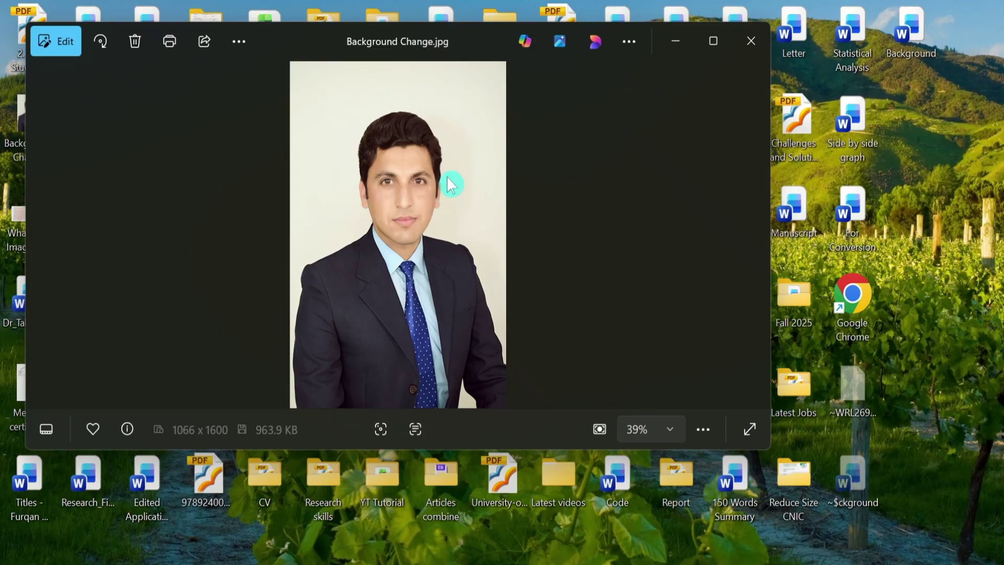
Step: Close Photos and search for remove.bg in Chrome to load its upload page
left_click(751, 42)
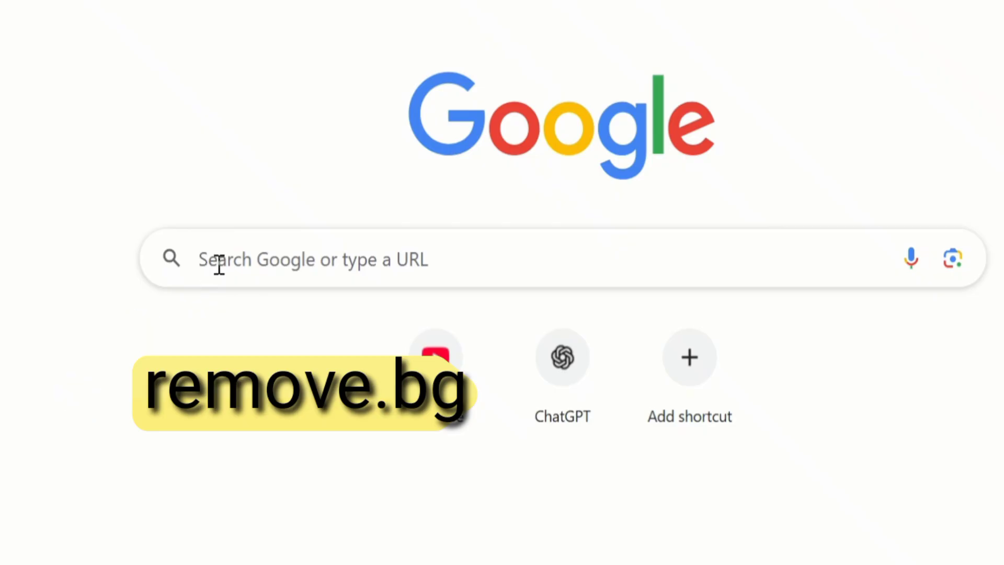
left_click(234, 254)
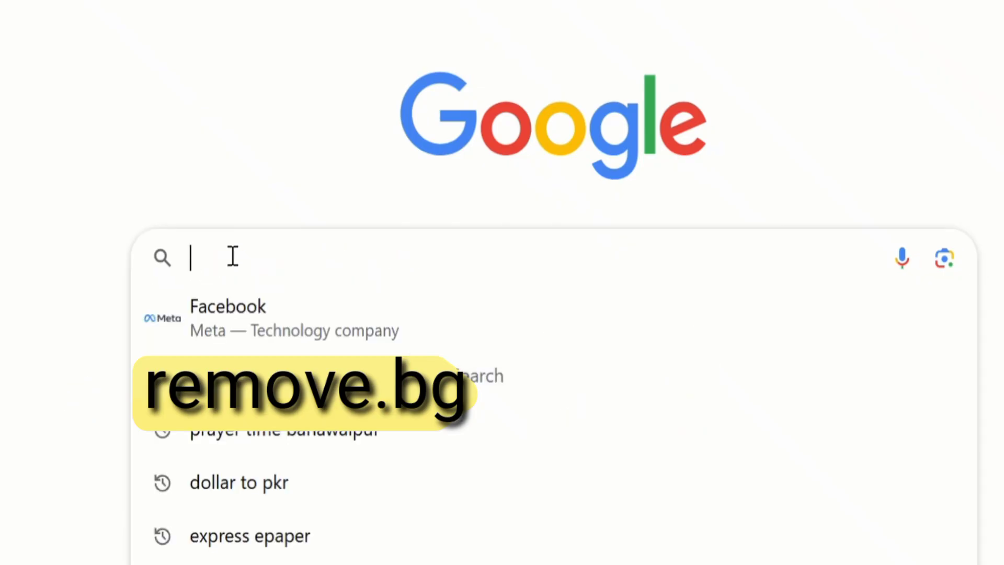
type("remov")
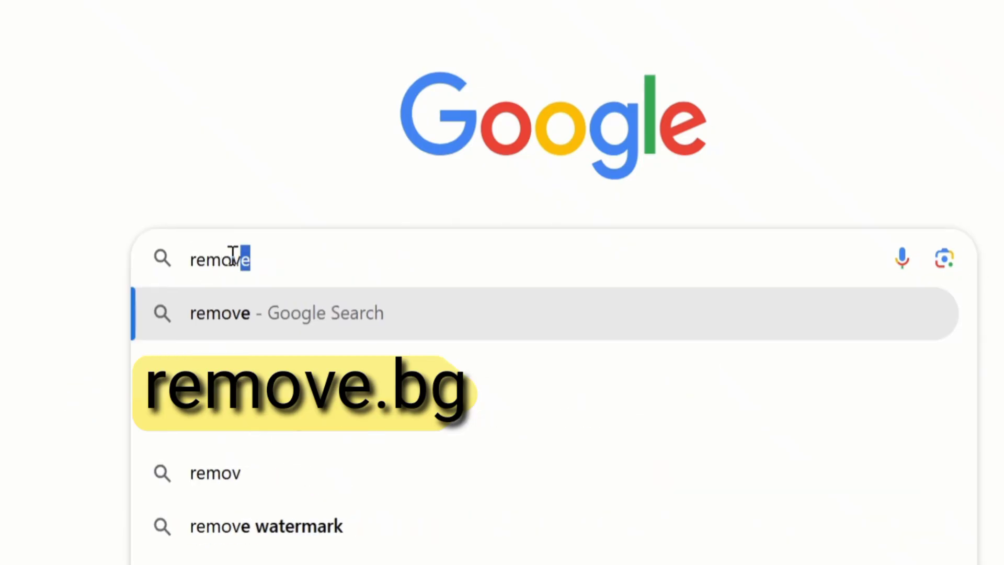
type("e.")
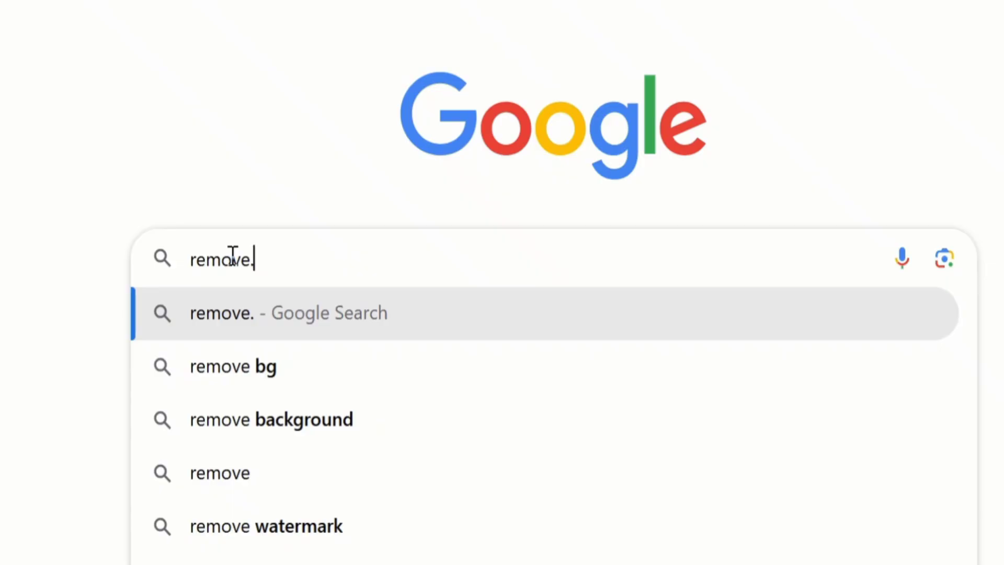
type("bg")
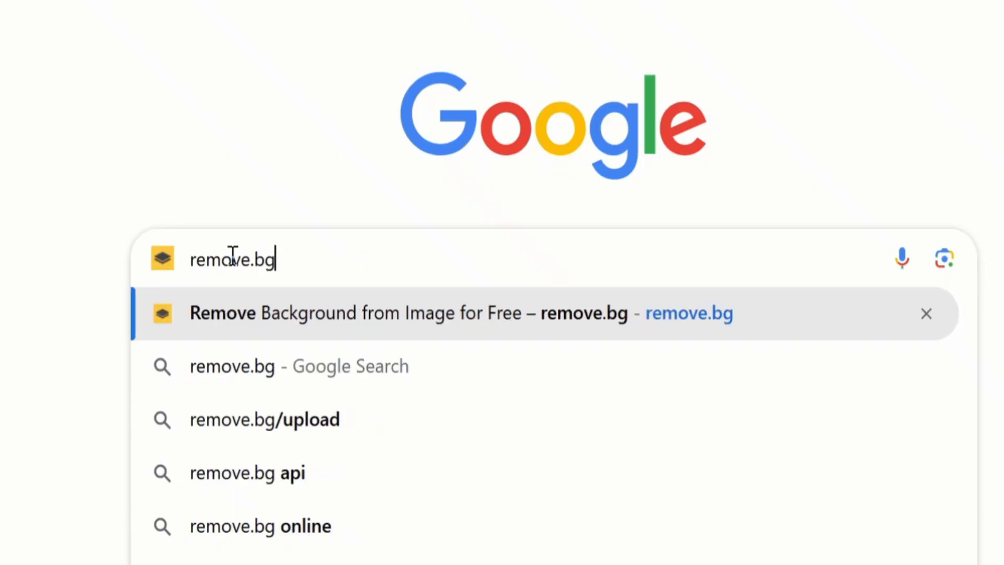
key("Return")
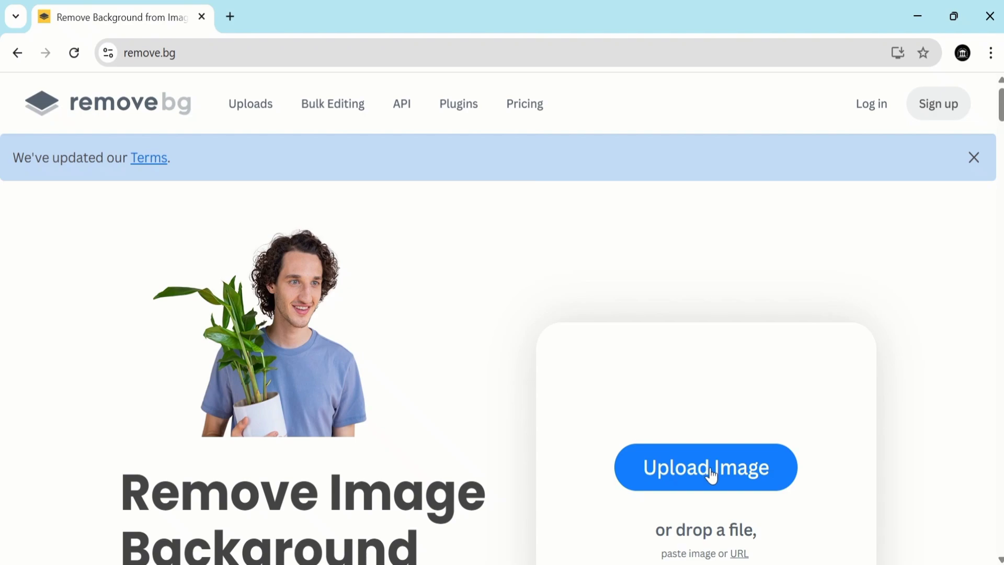
Step: Upload the Background Change photo to remove.bg for background removal
left_click(688, 475)
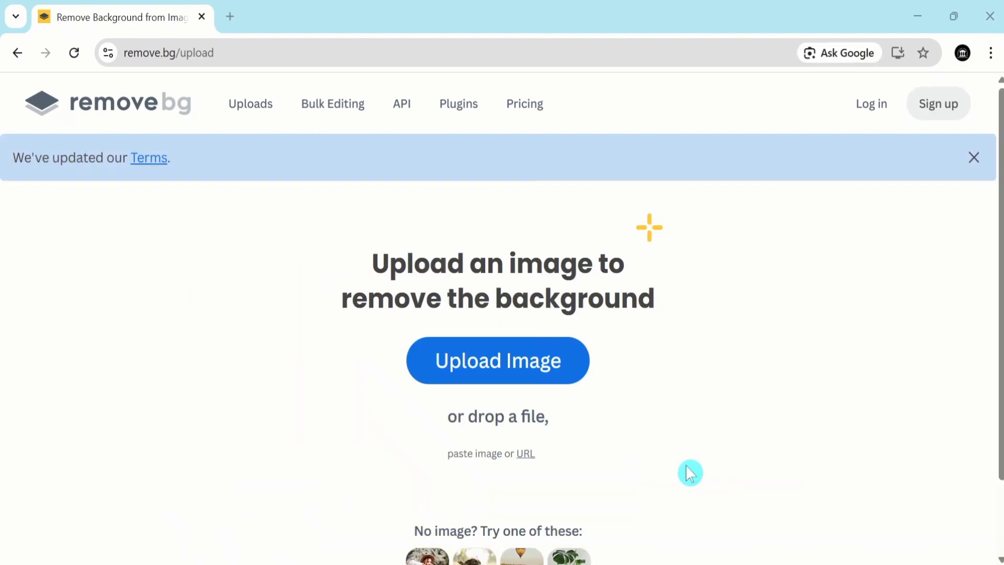
left_click_drag(491, 135, 503, 283)
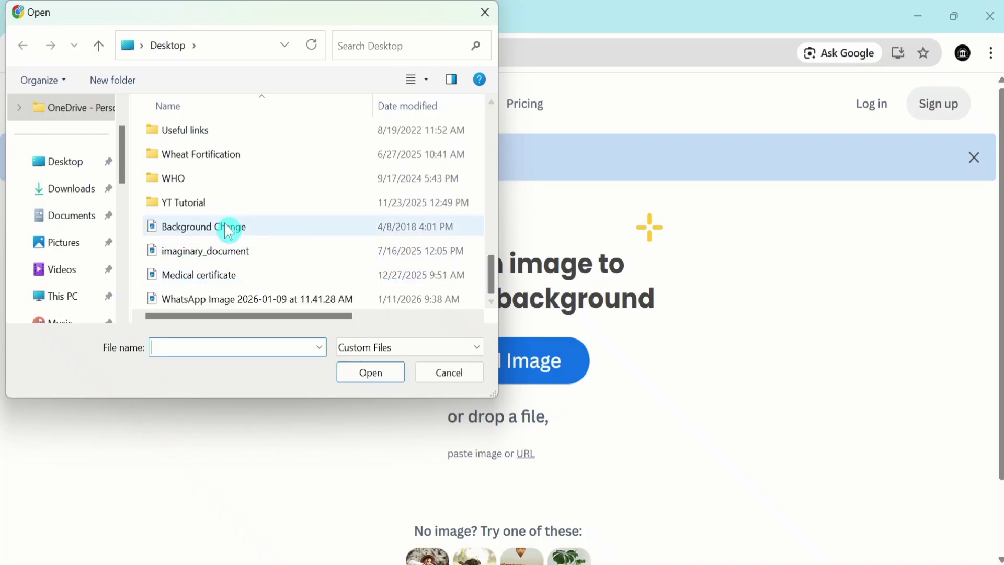
left_click(199, 228)
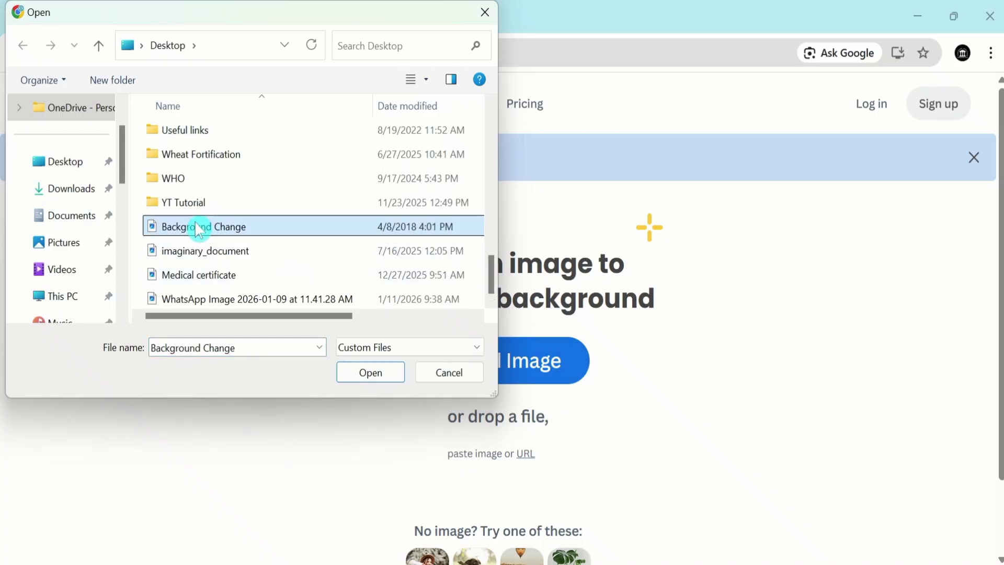
left_click(371, 373)
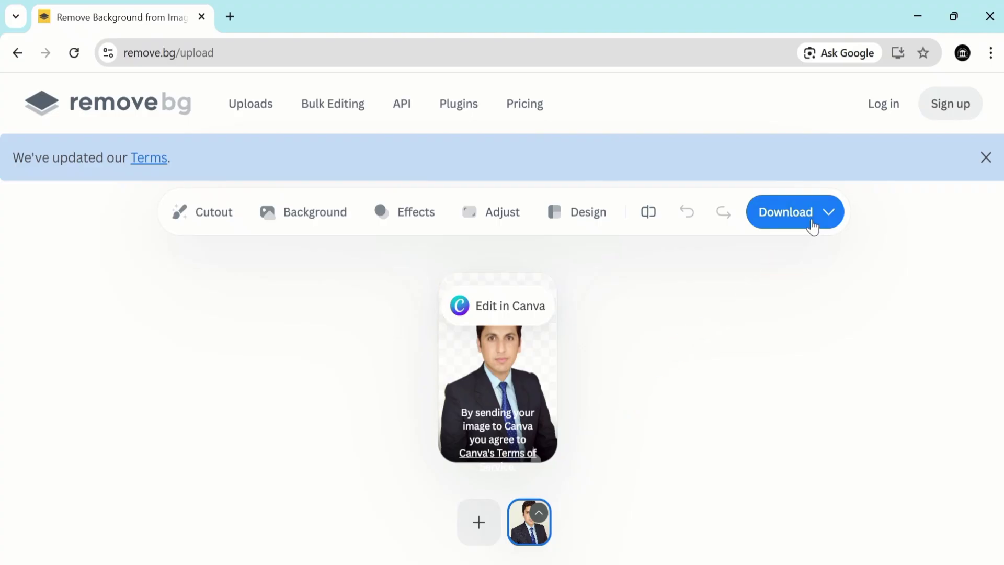
Step: Download the free 408 x 612 preview PNG and show it in the Downloads folder
left_click(831, 214)
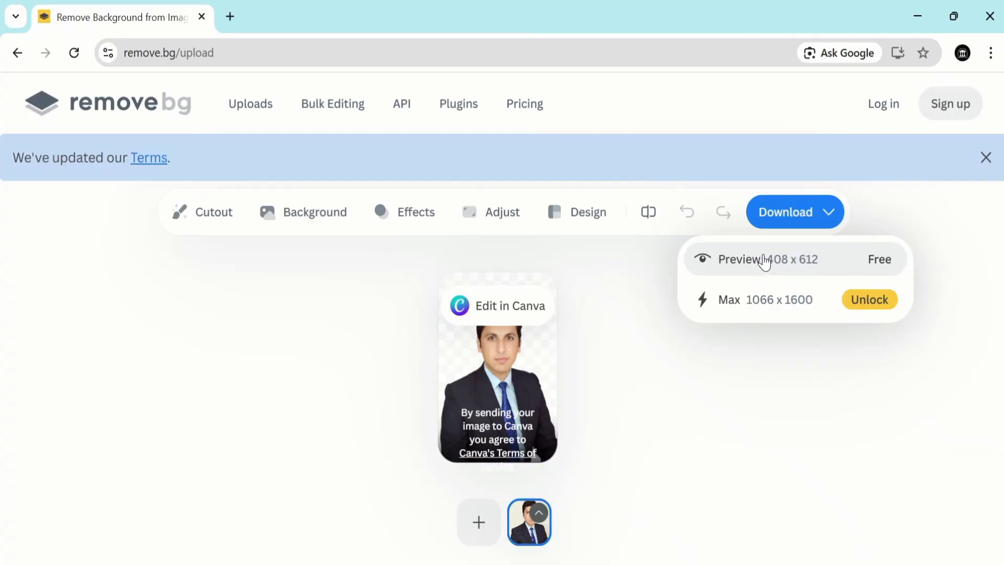
left_click(765, 261)
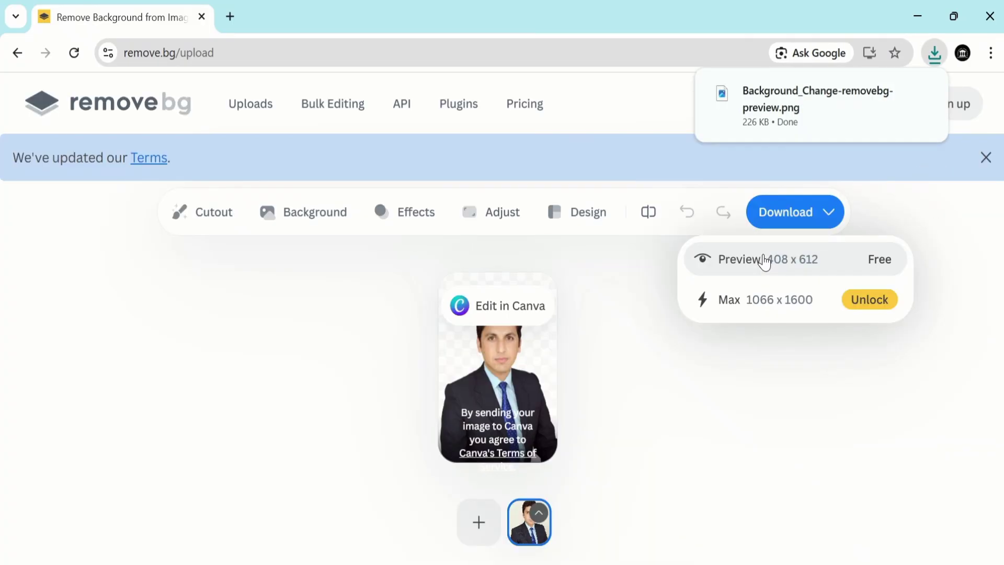
mouse_move(841, 132)
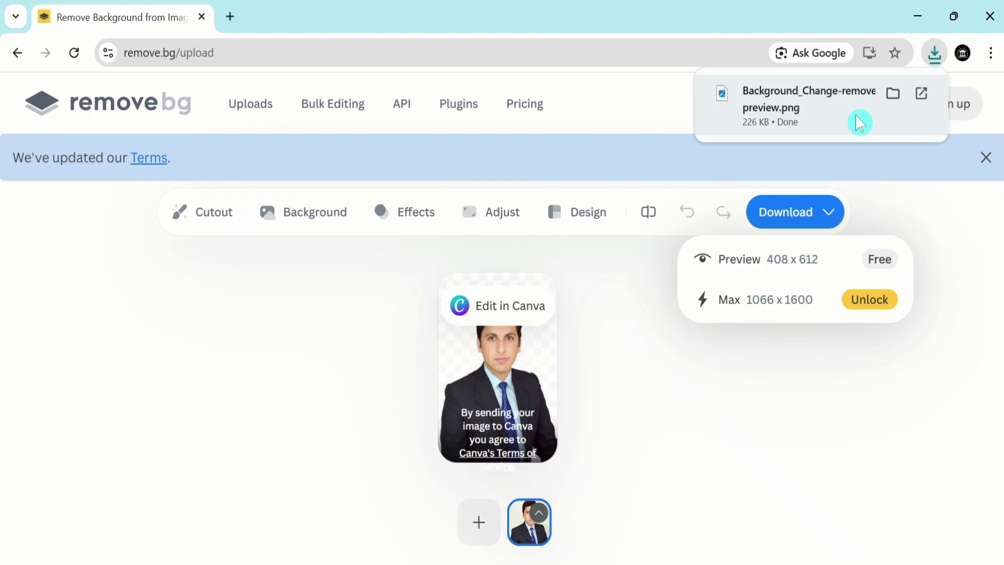
left_click(893, 95)
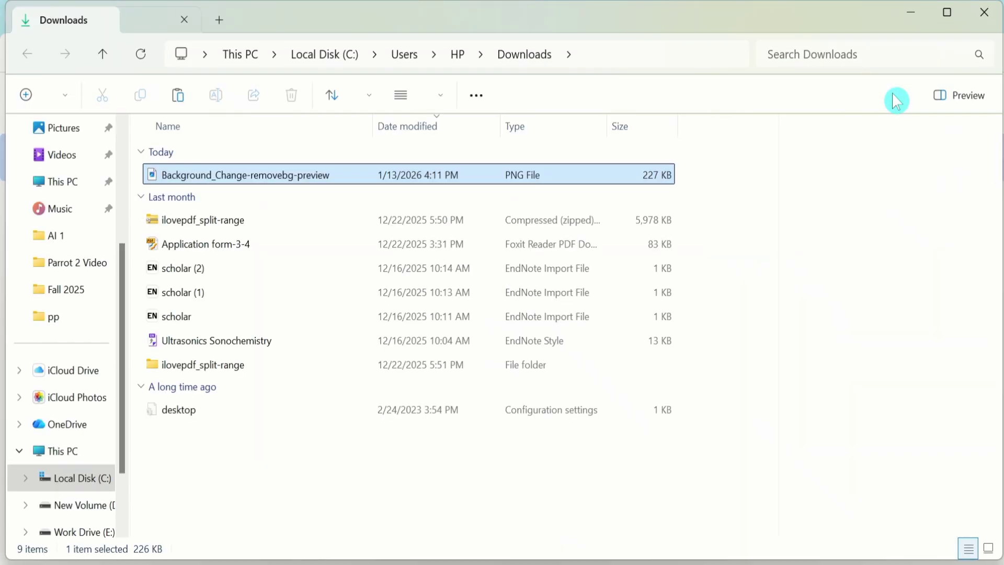
Step: Preview the downloaded cutout PNG in Photos, then copy the file
double_click(282, 180)
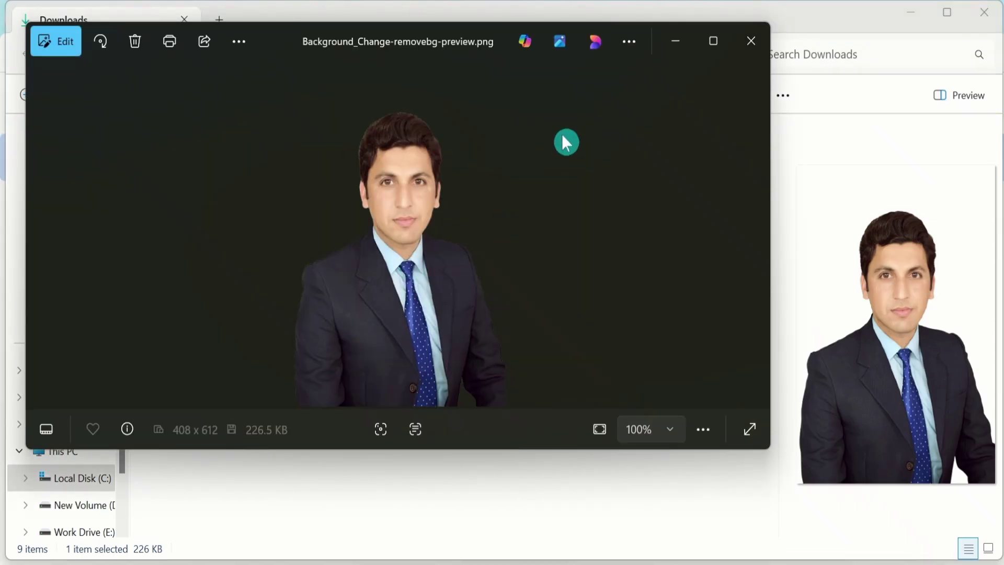
left_click(752, 37)
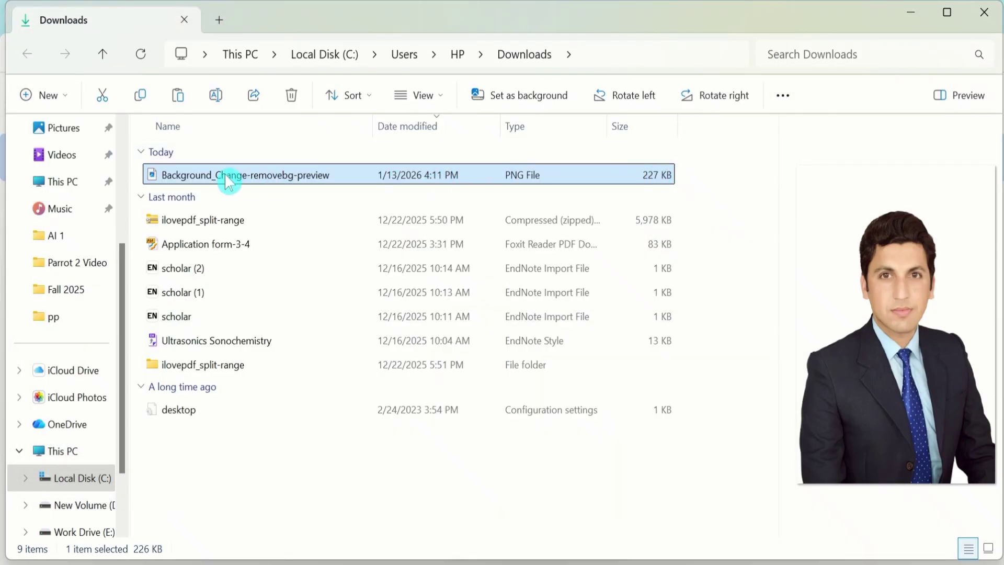
right_click(253, 177)
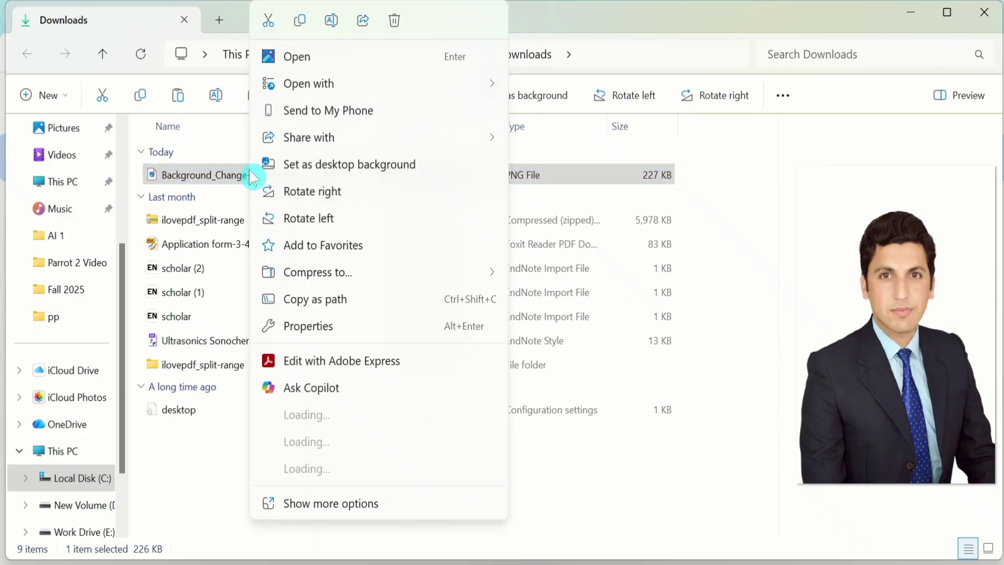
left_click(302, 22)
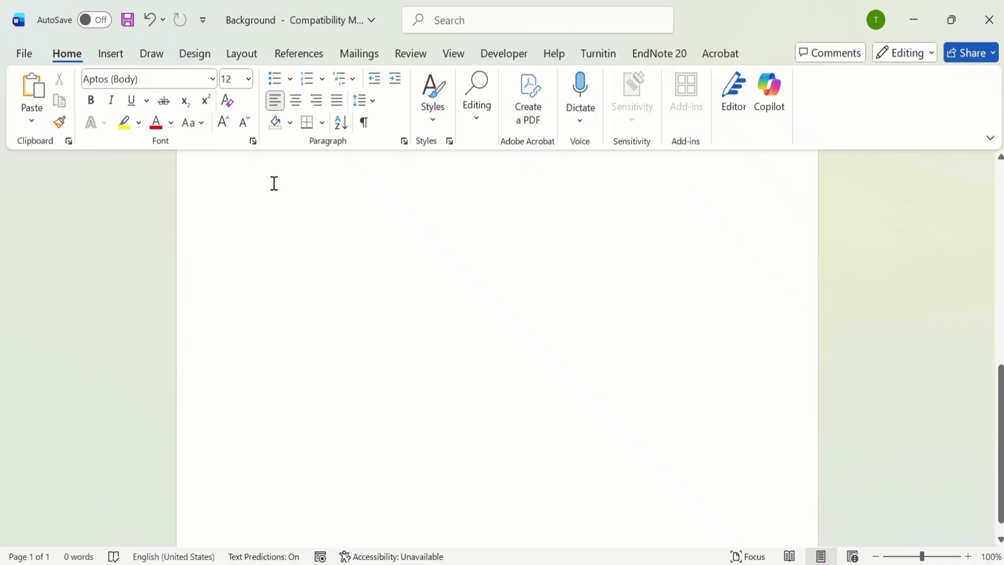
Step: Paste the background-free portrait cutout into the Background document and select it
right_click(274, 183)
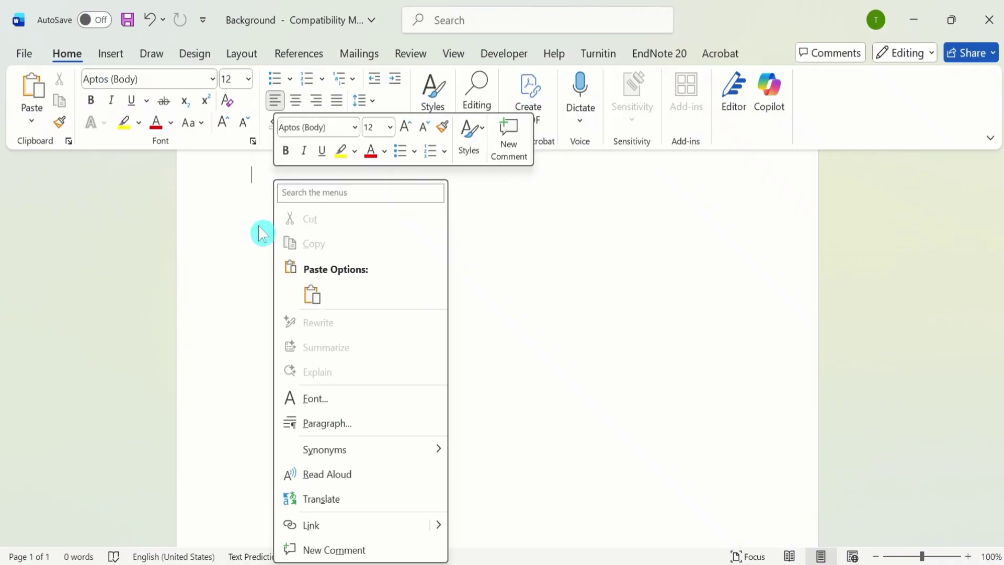
left_click(318, 298)
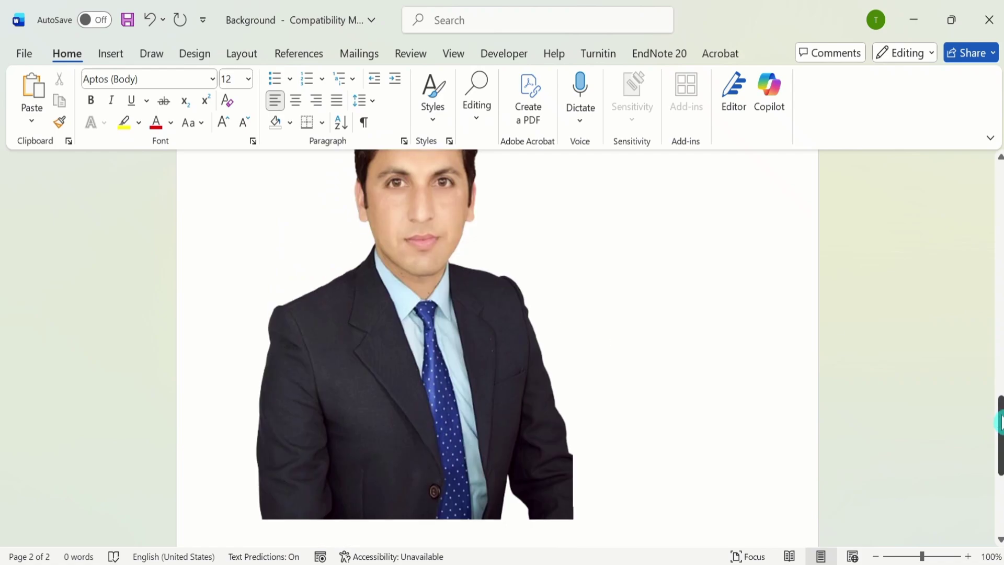
left_click_drag(999, 423, 999, 390)
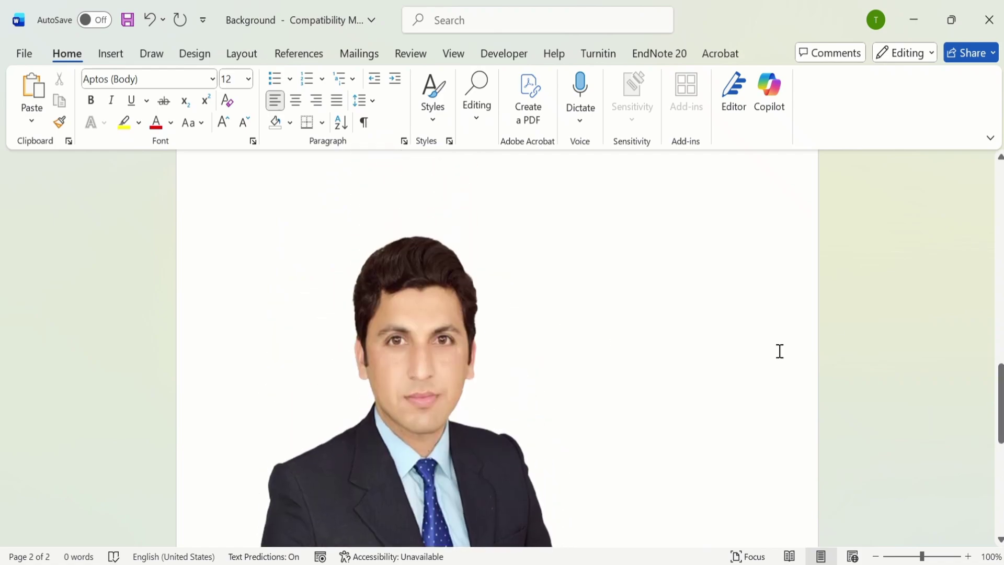
left_click(277, 214)
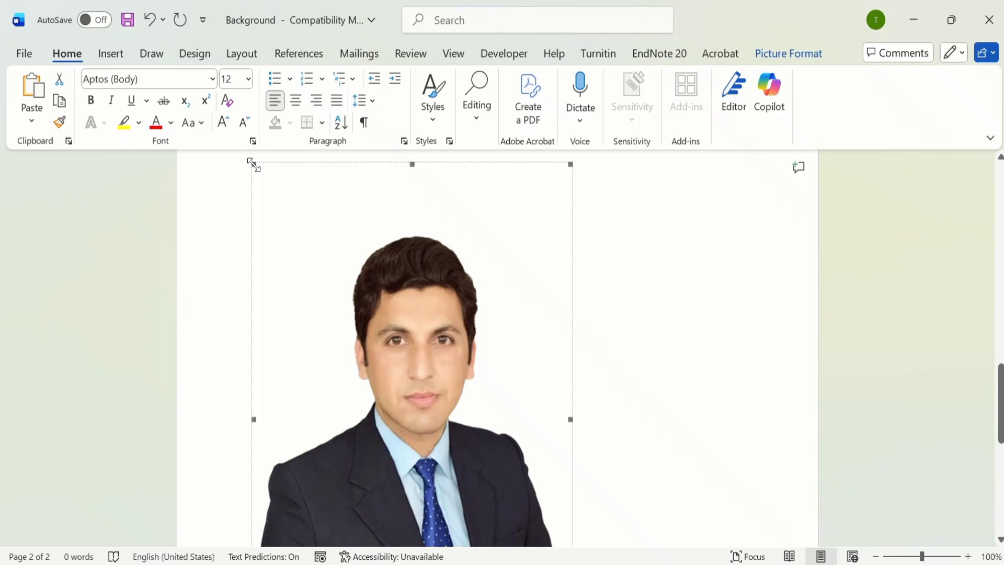
Step: Shrink the portrait proportionally by dragging its top-left corner handle inward
left_click_drag(254, 165, 296, 267)
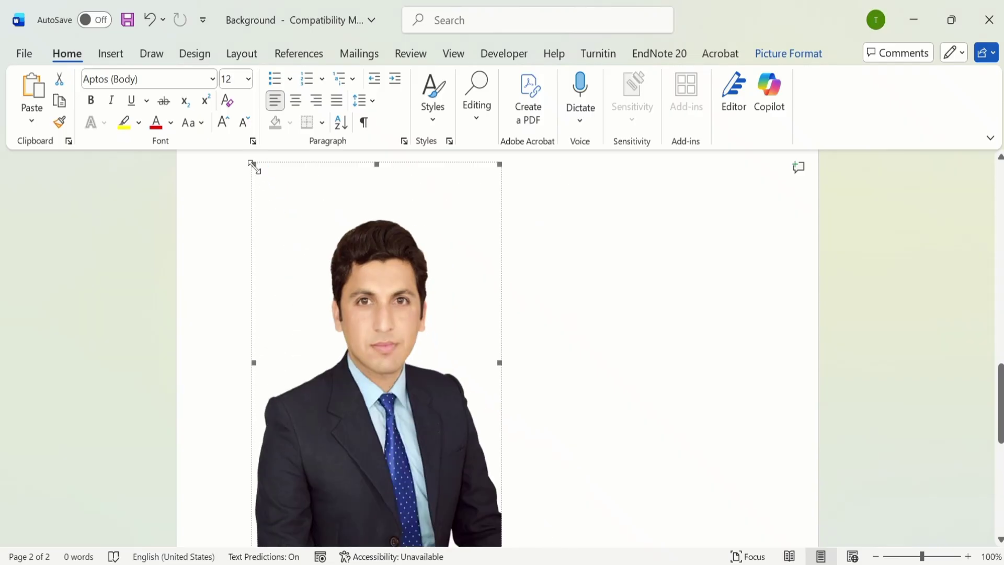
left_click_drag(253, 163, 305, 260)
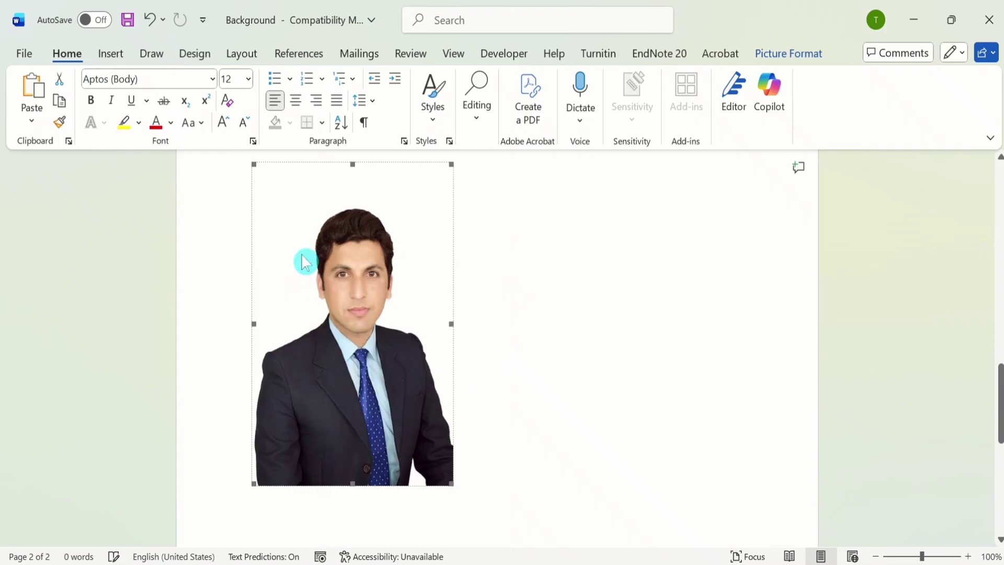
double_click(355, 230)
left_click(631, 302)
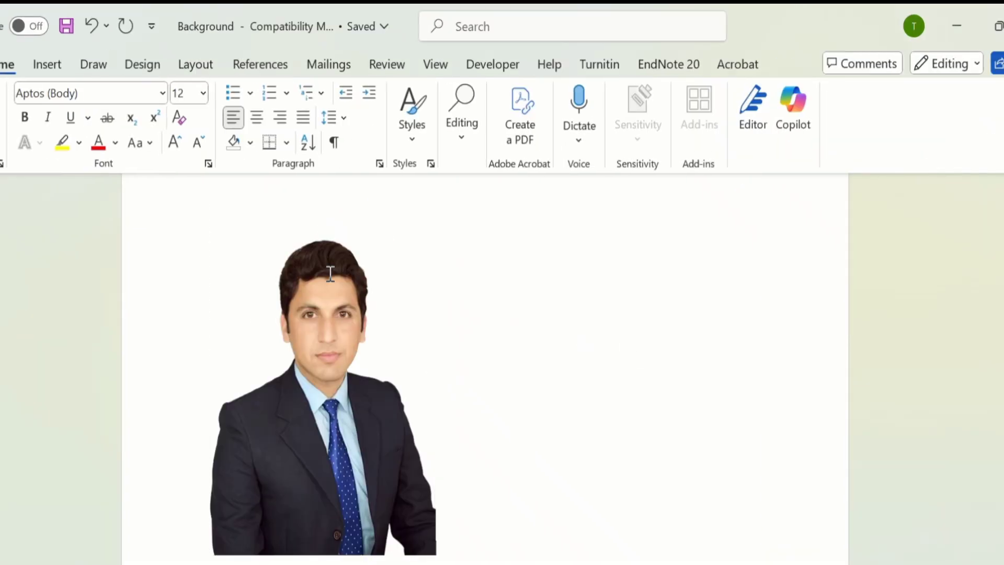
left_click(331, 281)
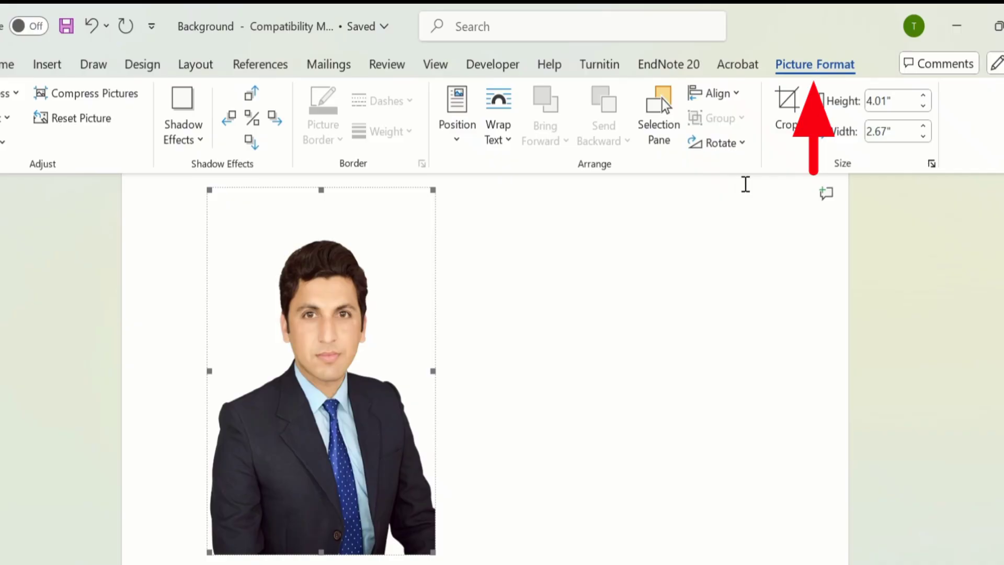
Step: Set the portrait's text wrapping to In Front of Text
left_click(812, 71)
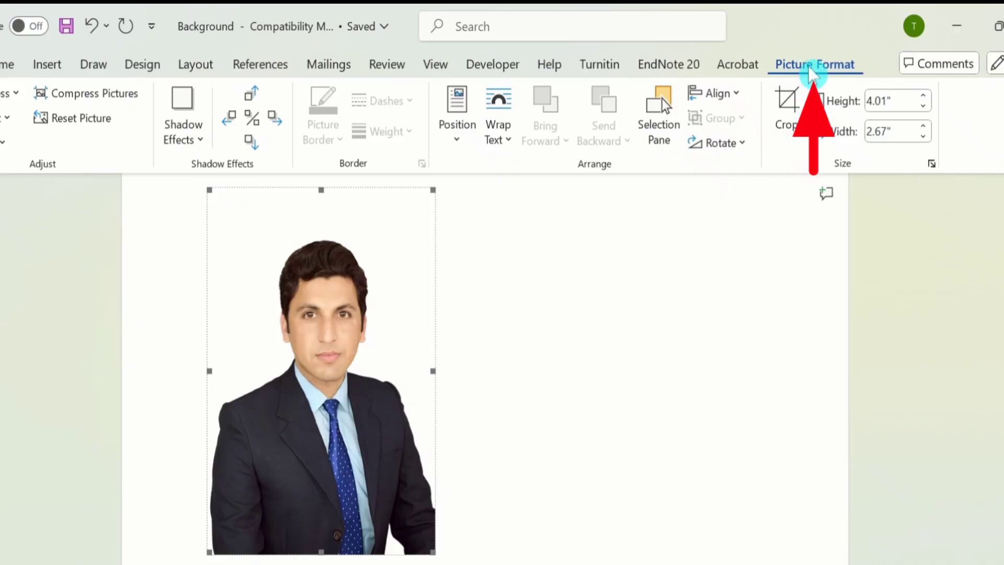
left_click(502, 139)
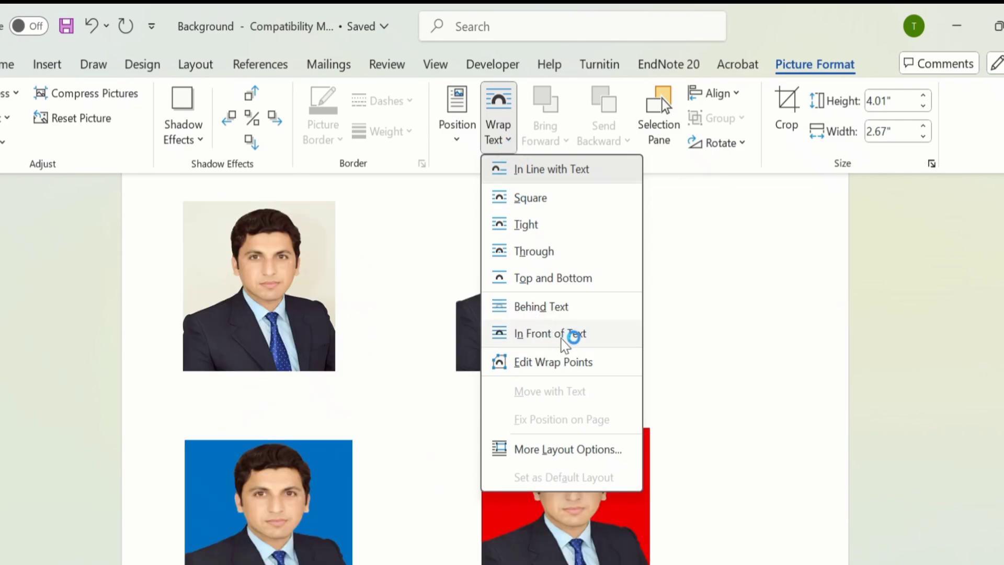
left_click(564, 337)
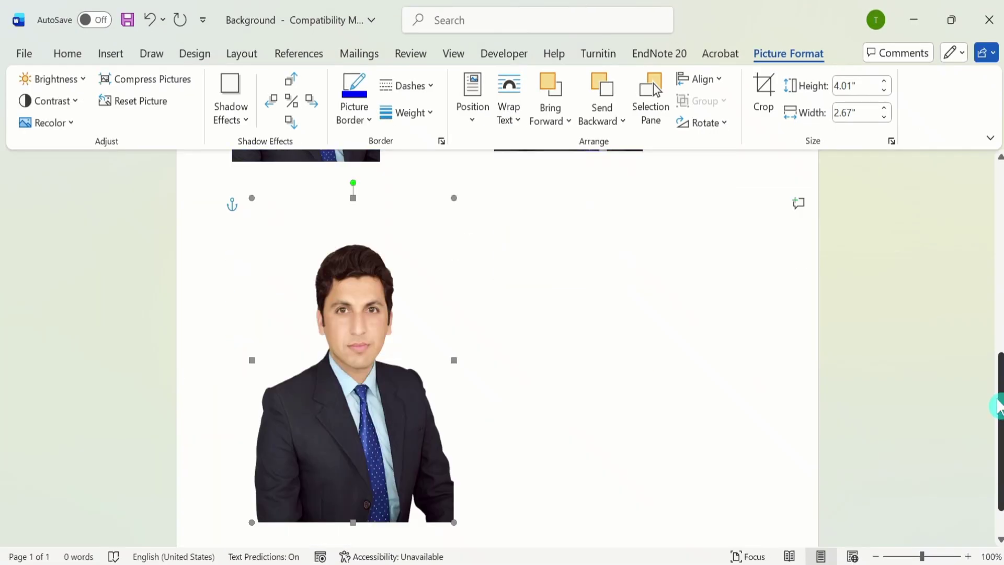
left_click_drag(1000, 405, 998, 422)
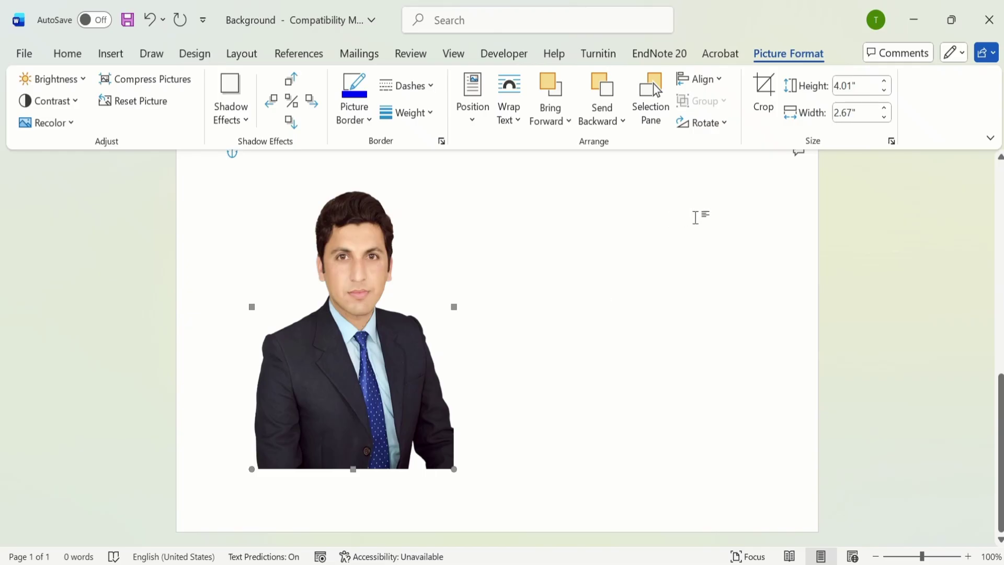
Step: Crop the portrait's right, left, top and bottom edges to about 2.7" tall by 2.37" wide
left_click(779, 115)
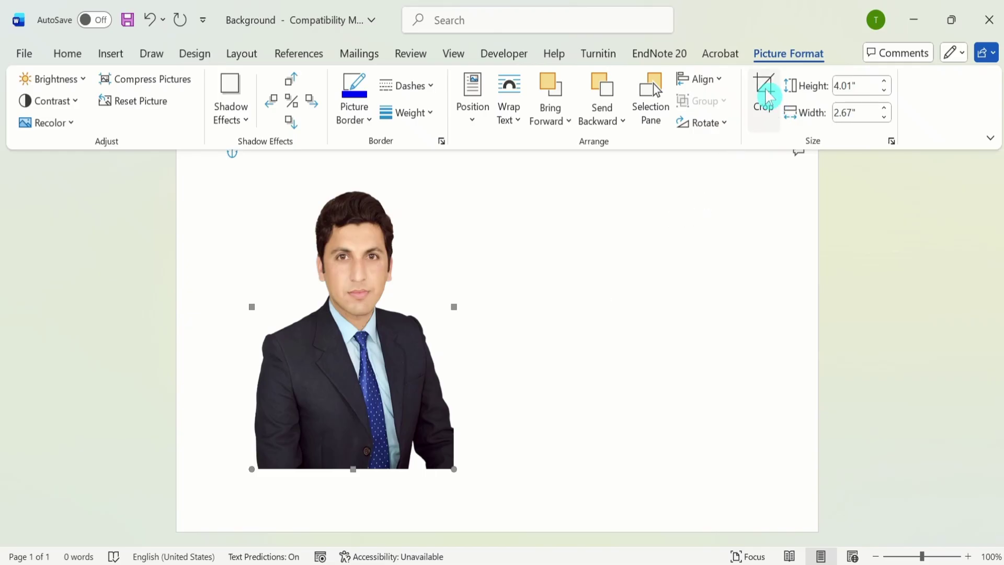
left_click(778, 116)
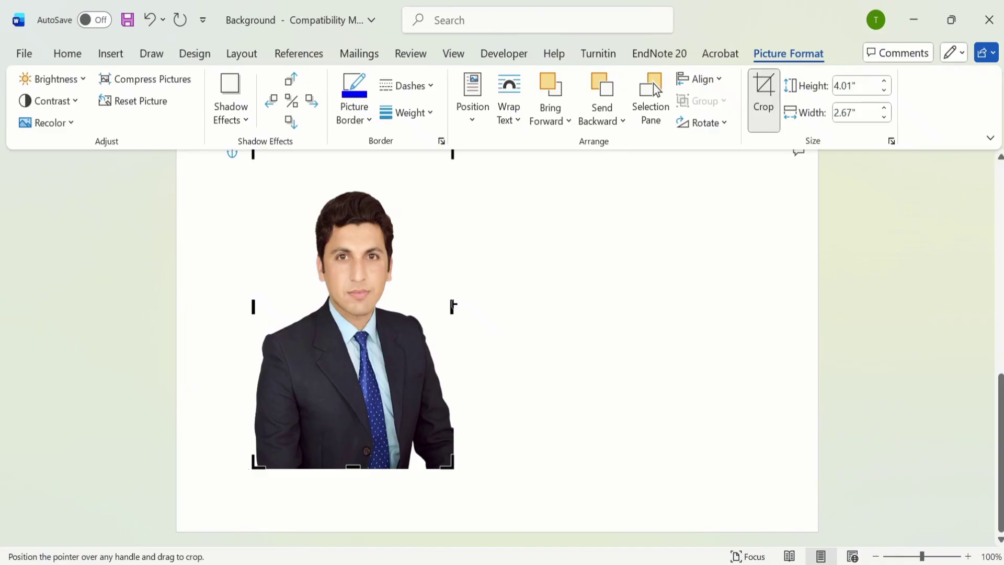
left_click_drag(453, 307, 440, 307)
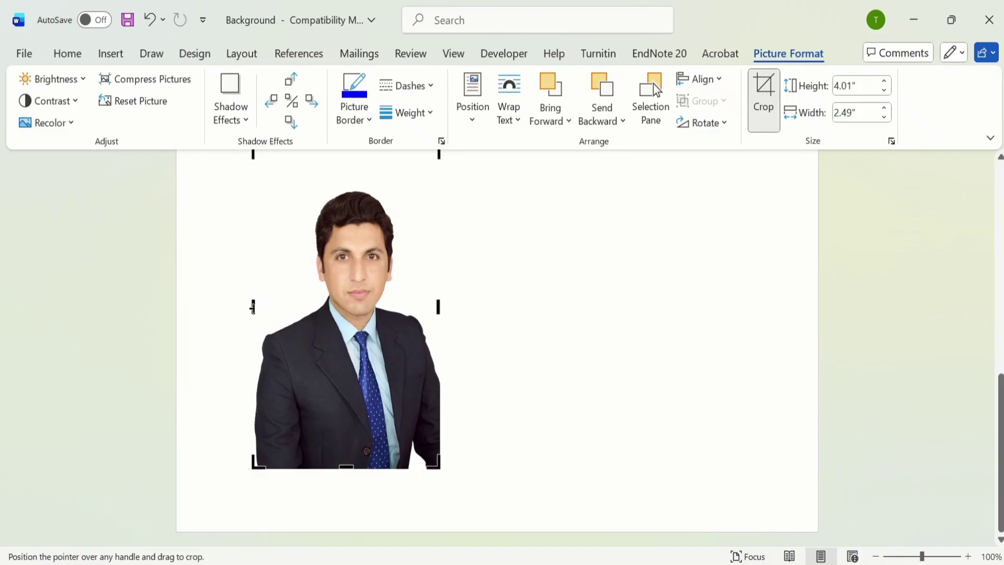
left_click_drag(256, 308, 262, 311)
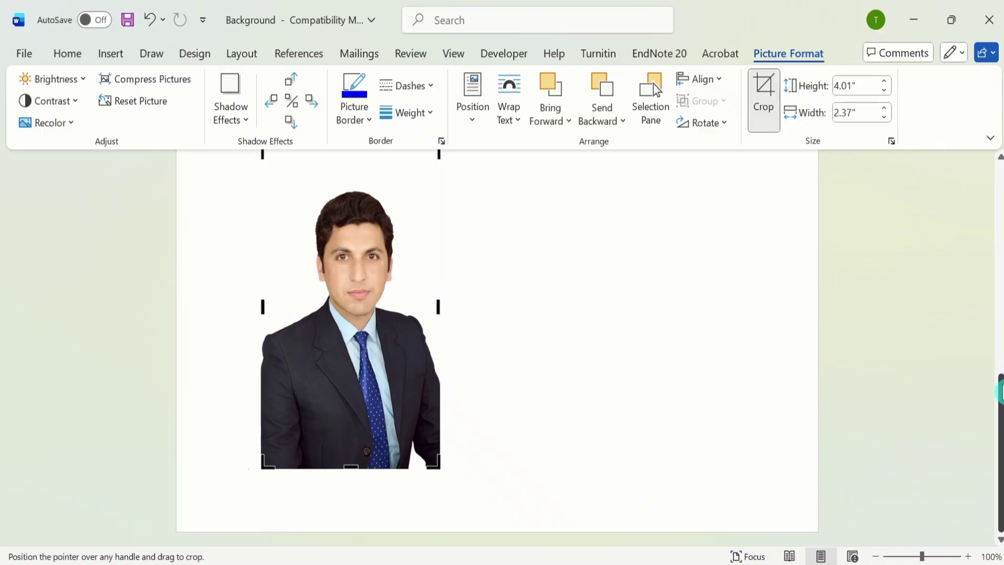
left_click_drag(1002, 392, 1002, 383)
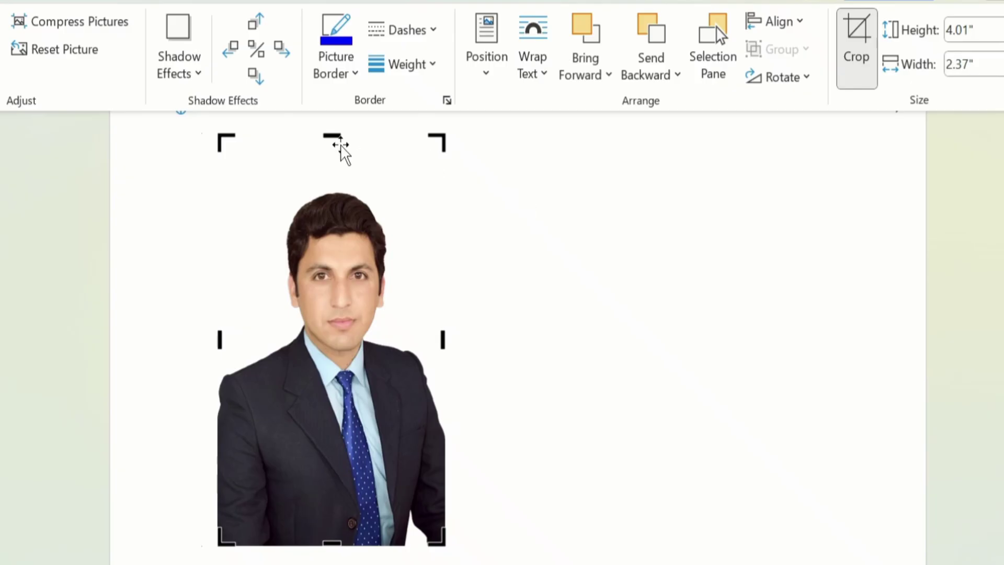
left_click_drag(333, 135, 343, 183)
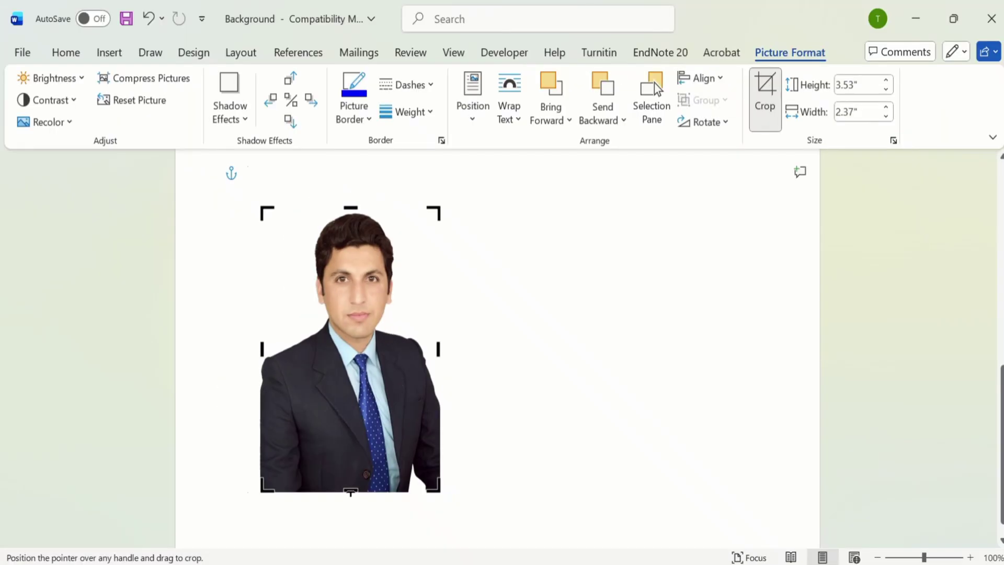
left_click_drag(349, 484, 350, 424)
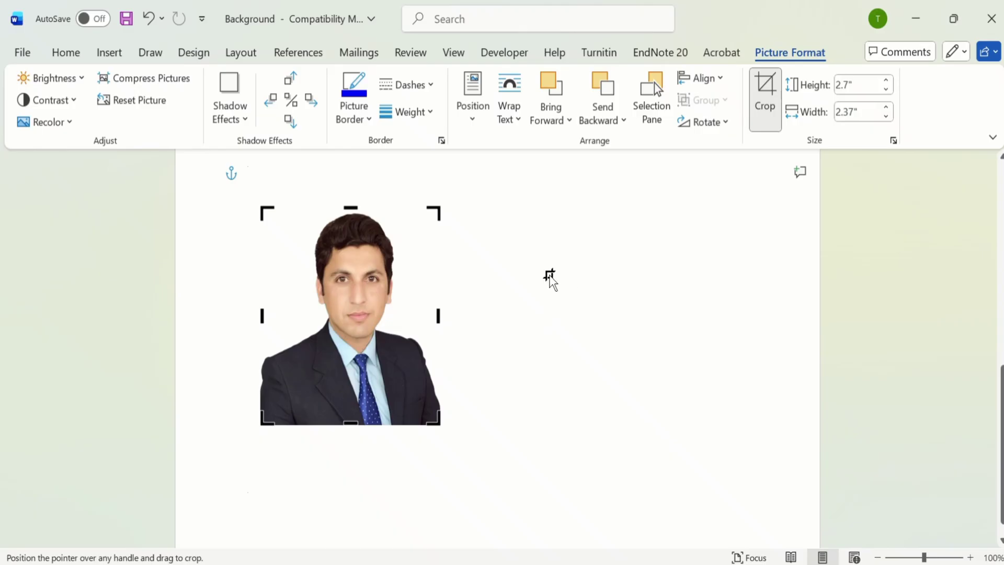
left_click(550, 277)
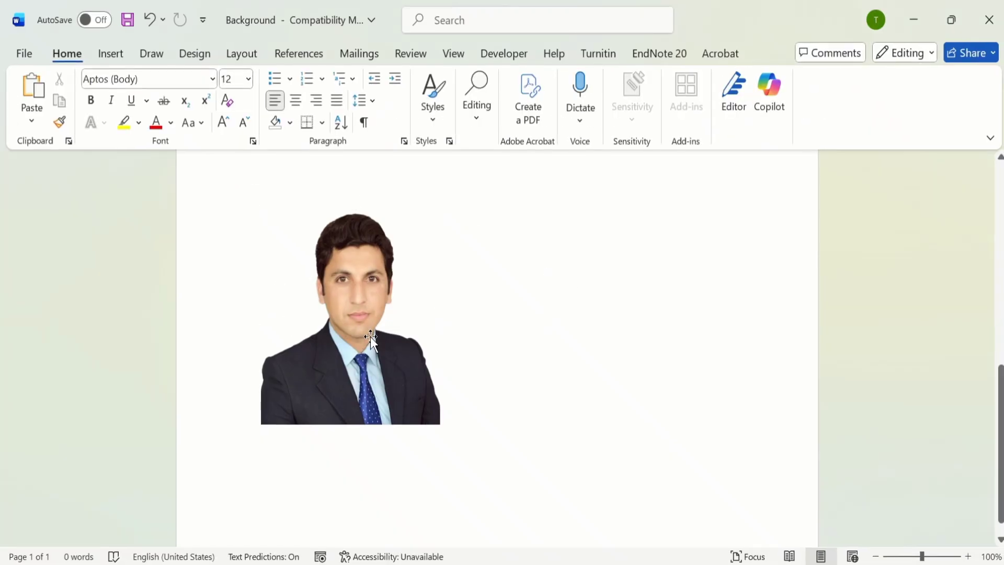
Step: Enter 2" for the portrait's height and width, which leaves it 2" by 2.28"
left_click(350, 271)
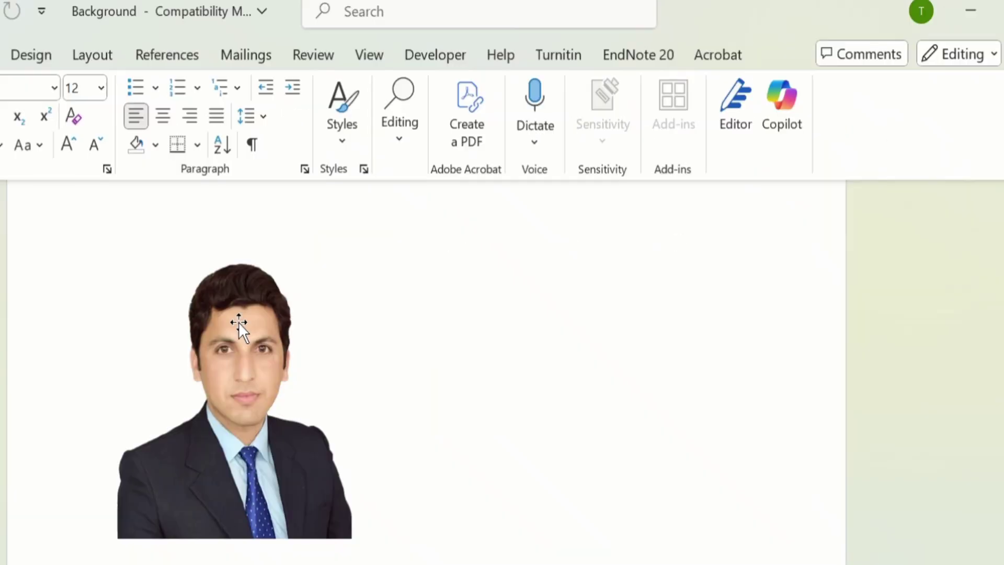
left_click(354, 260)
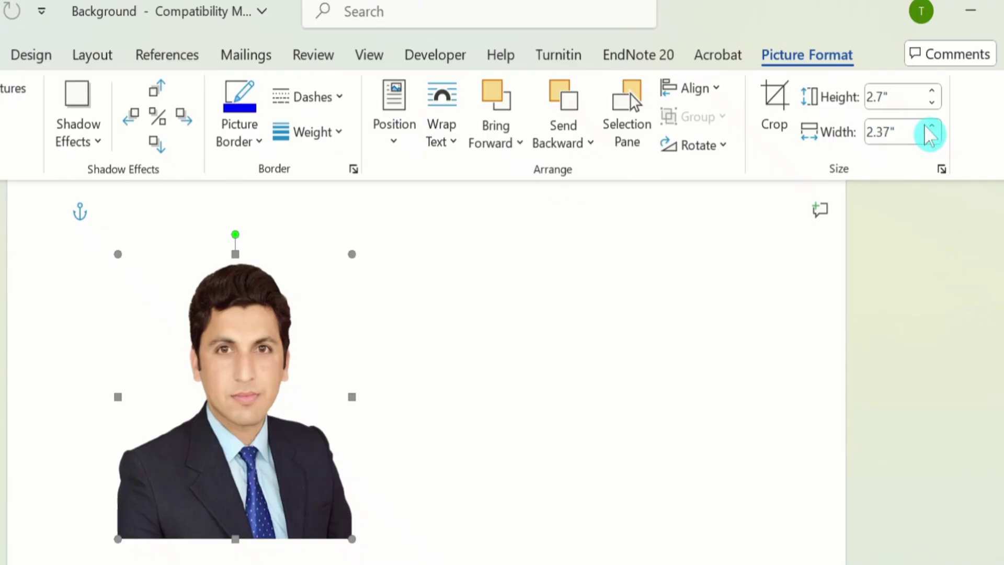
left_click(875, 95)
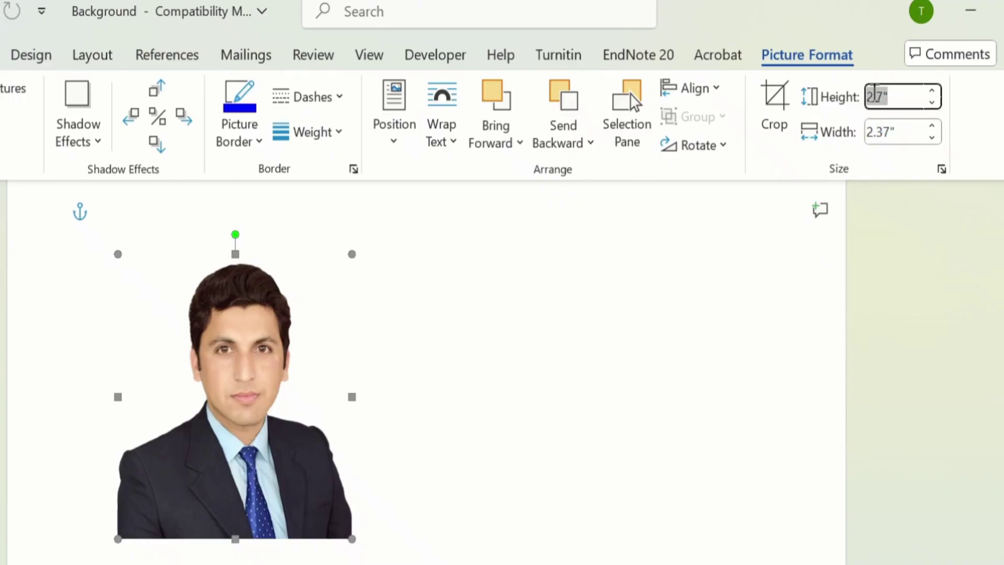
type("2")
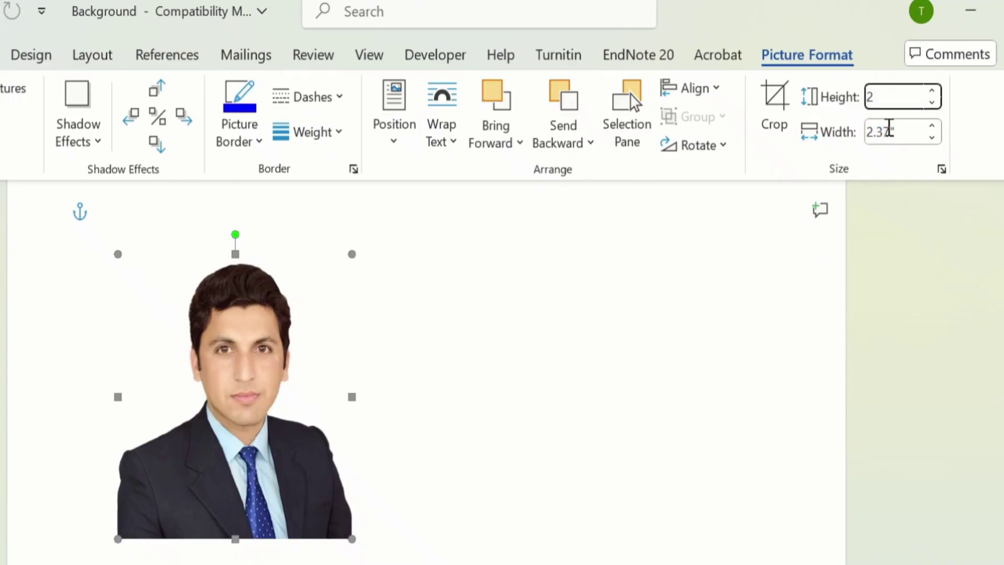
left_click(874, 127)
type("2")
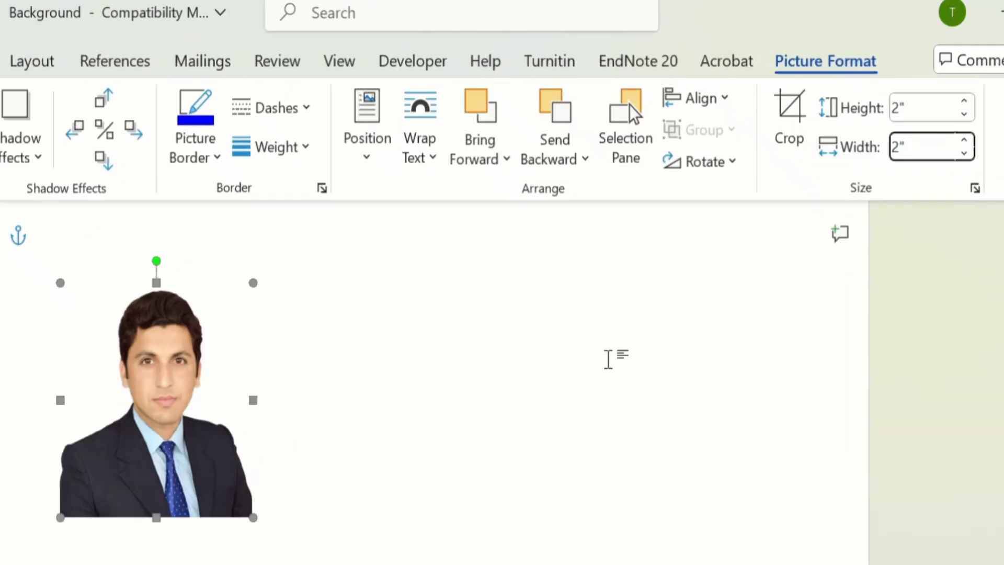
left_click(580, 341)
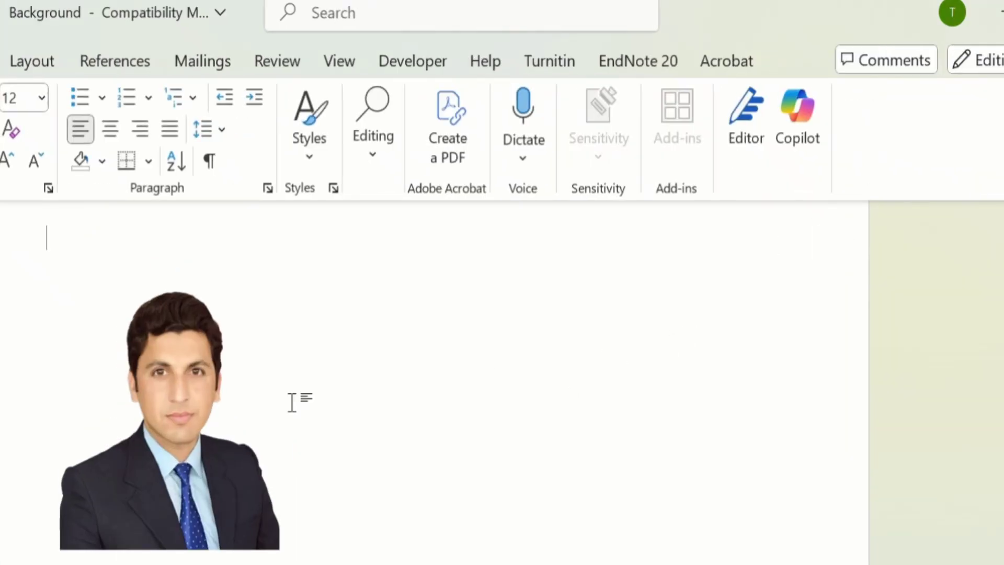
left_click(181, 395)
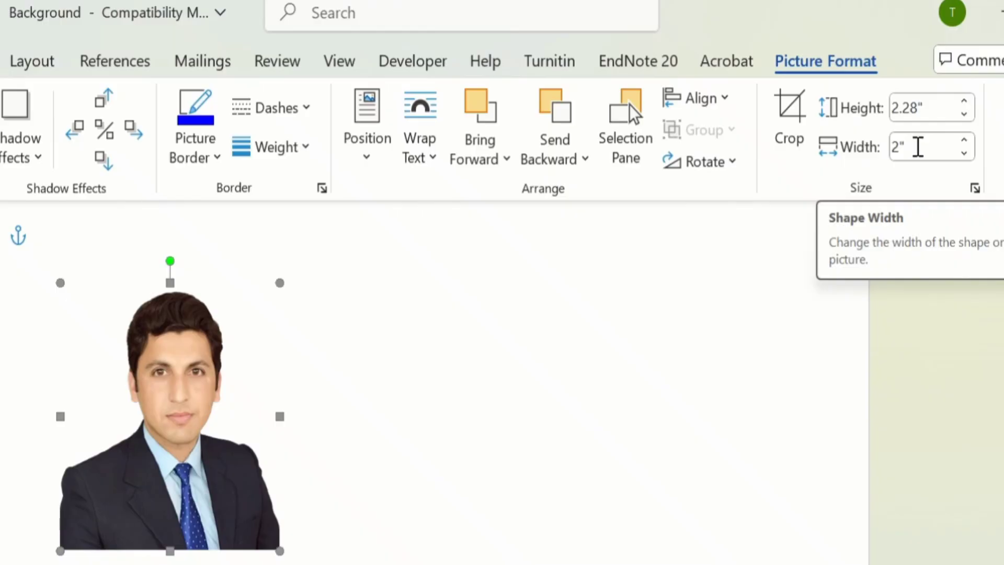
Step: Turn off Lock aspect ratio and Relative to original picture size in Format Picture
left_click(976, 190)
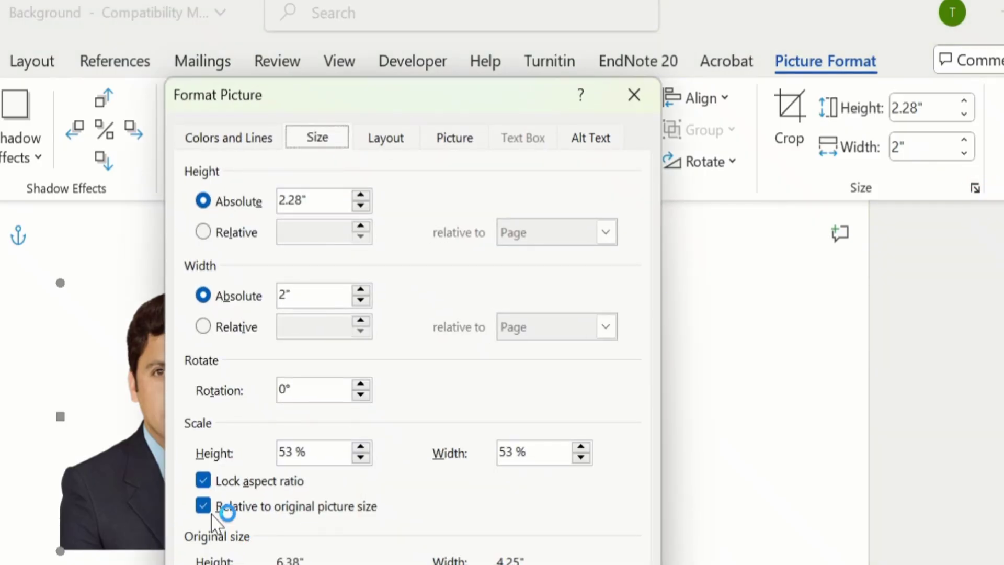
left_click(204, 479)
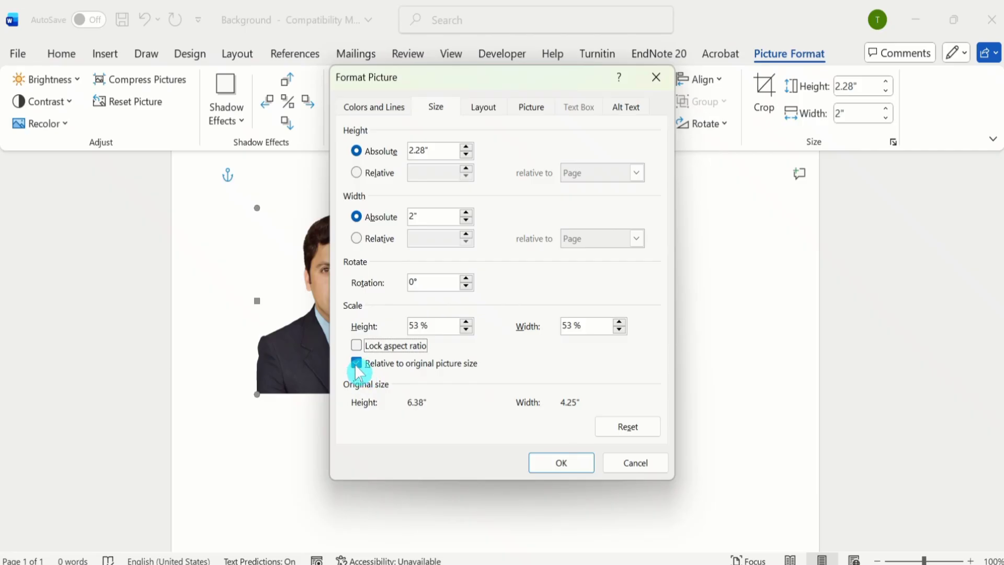
left_click(202, 506)
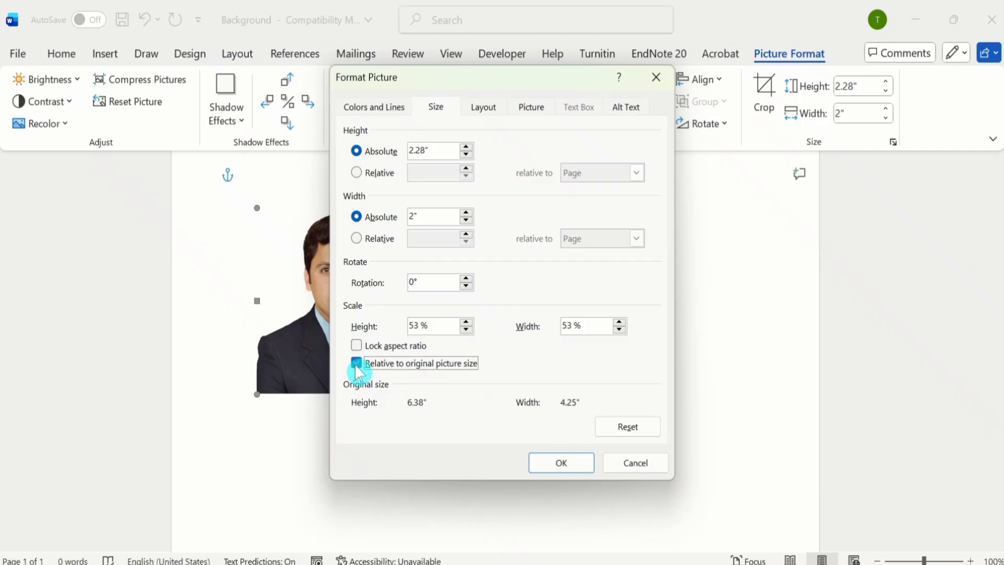
left_click(559, 462)
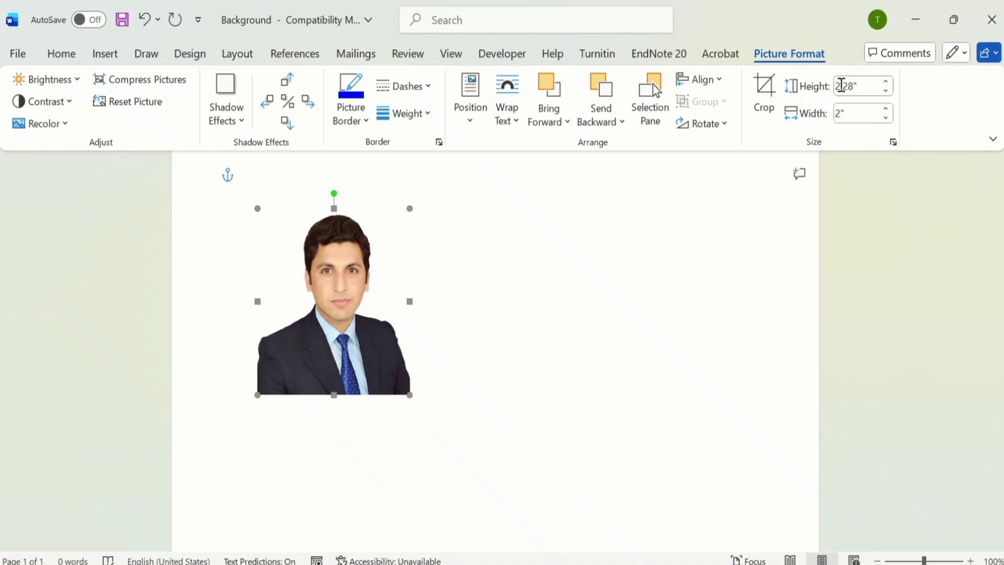
Step: Set the portrait's Shape Height to 2", making it a 2" by 2" square
left_click(841, 85)
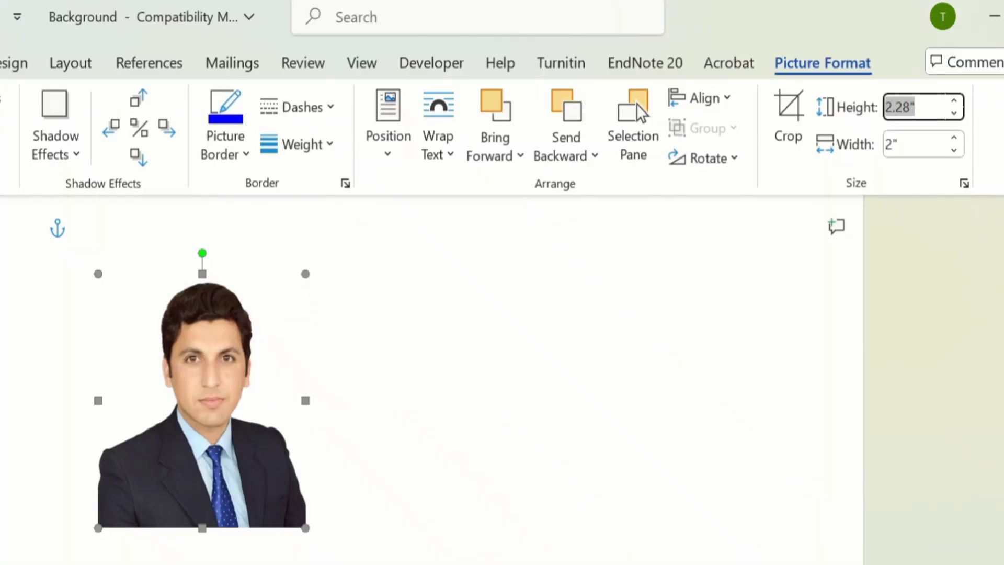
type("2")
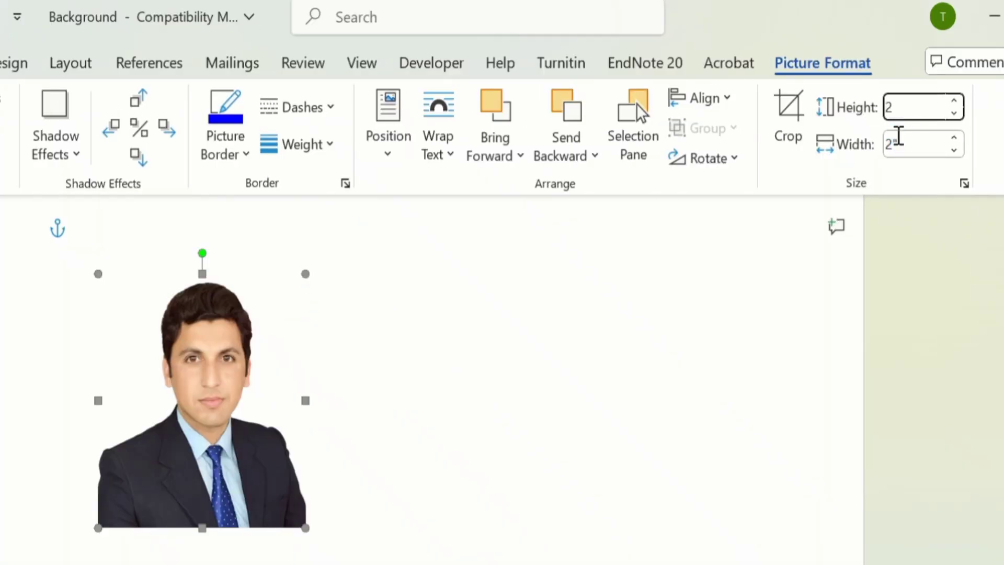
left_click(912, 142)
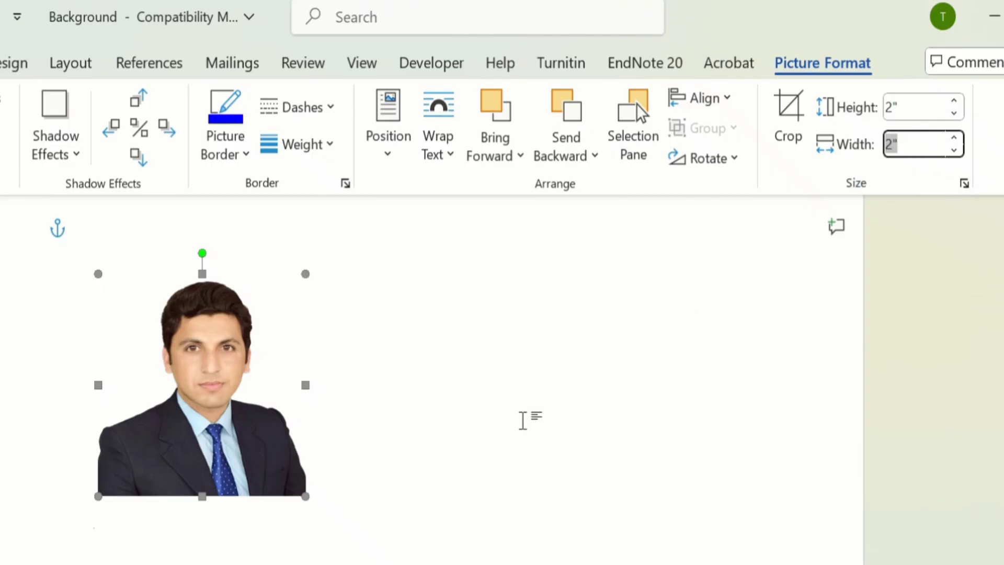
left_click(523, 419)
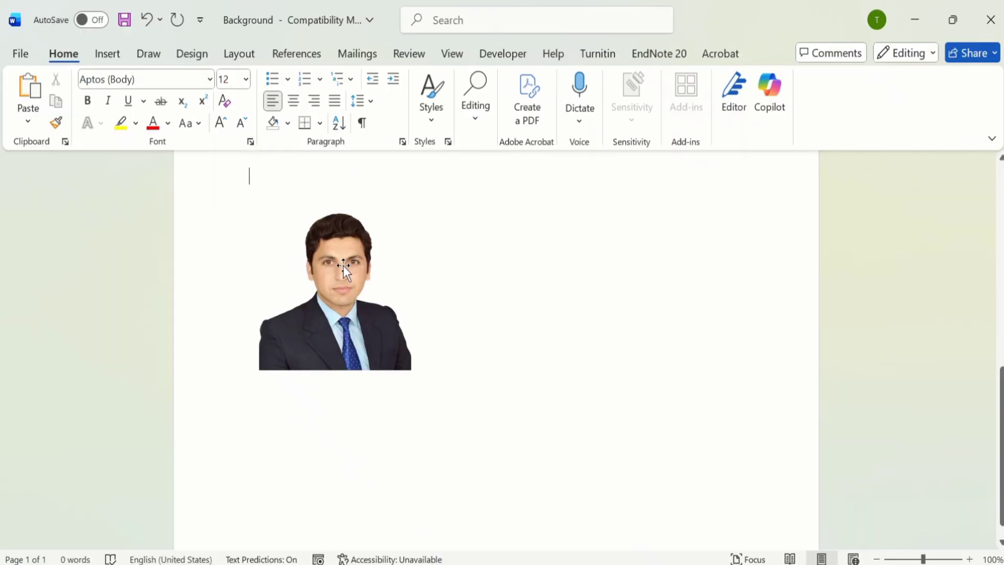
Step: Copy the 2-inch square portrait photo
left_click(343, 266)
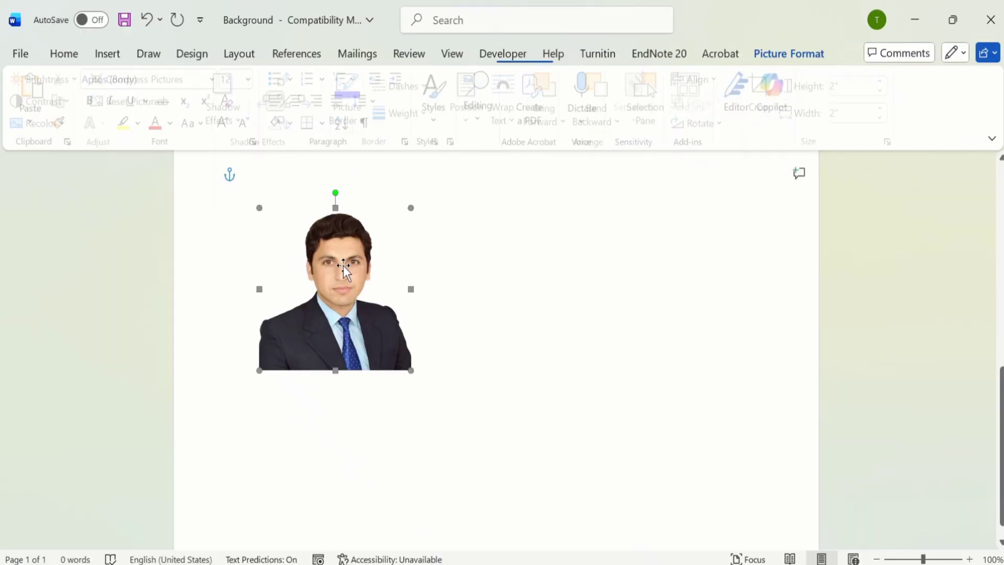
right_click(345, 270)
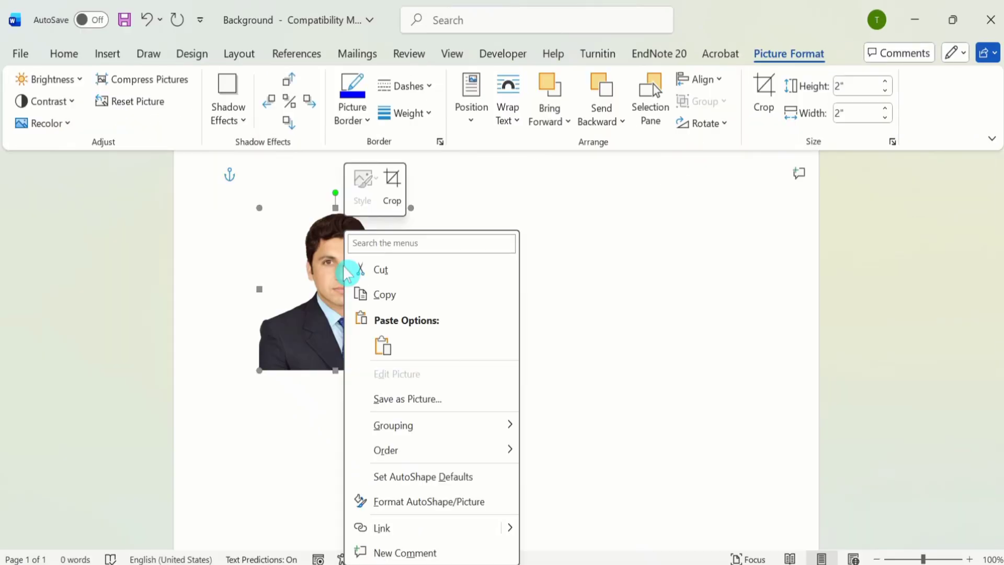
left_click(384, 296)
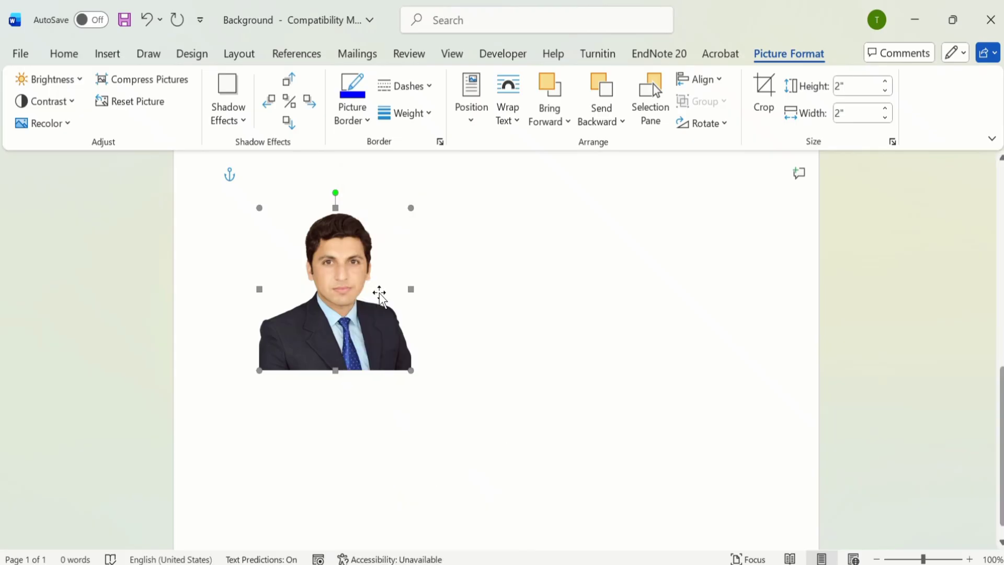
Step: Paste a duplicate keeping source formatting and drag it beside the original on the right
left_click(565, 208)
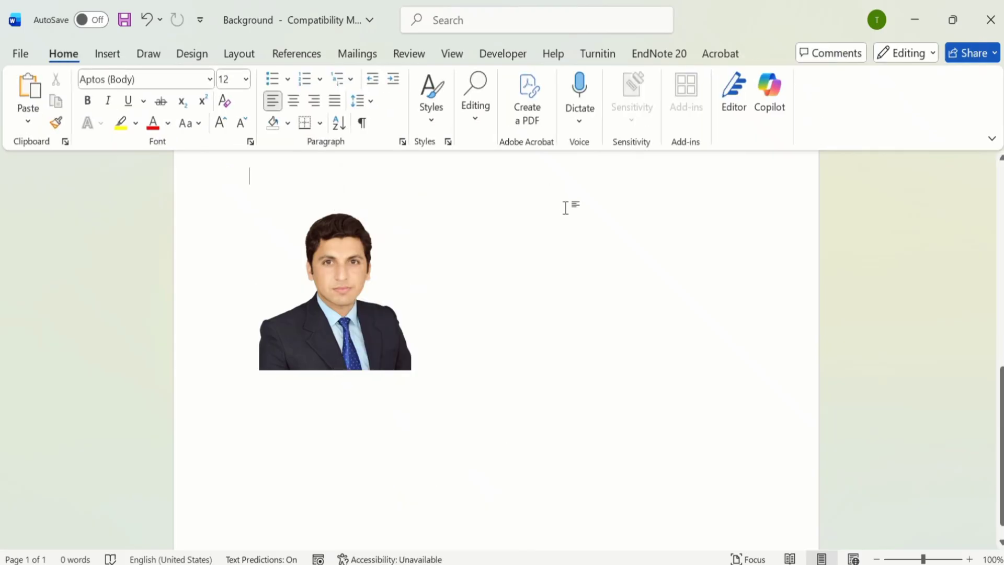
double_click(542, 218)
right_click(542, 217)
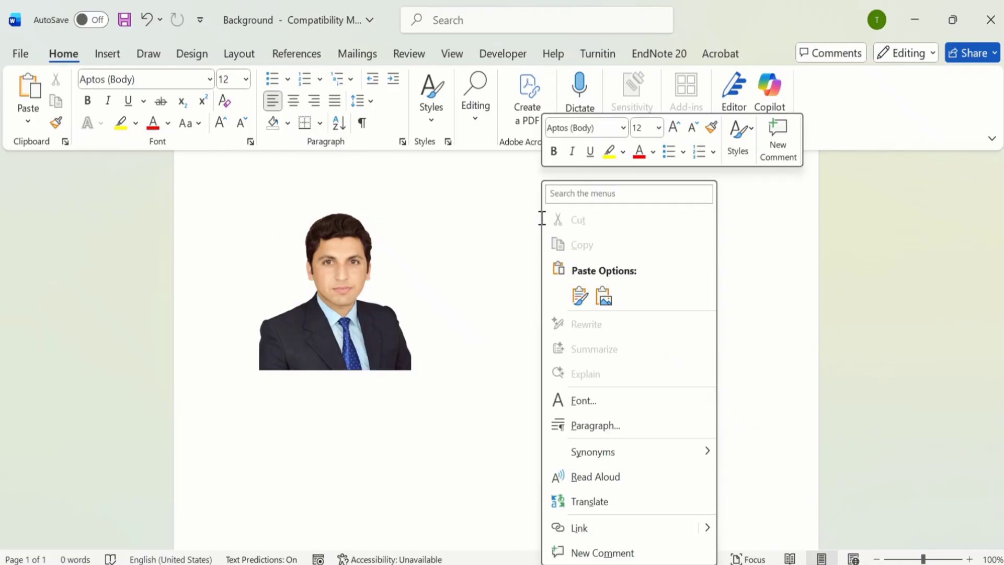
left_click(580, 297)
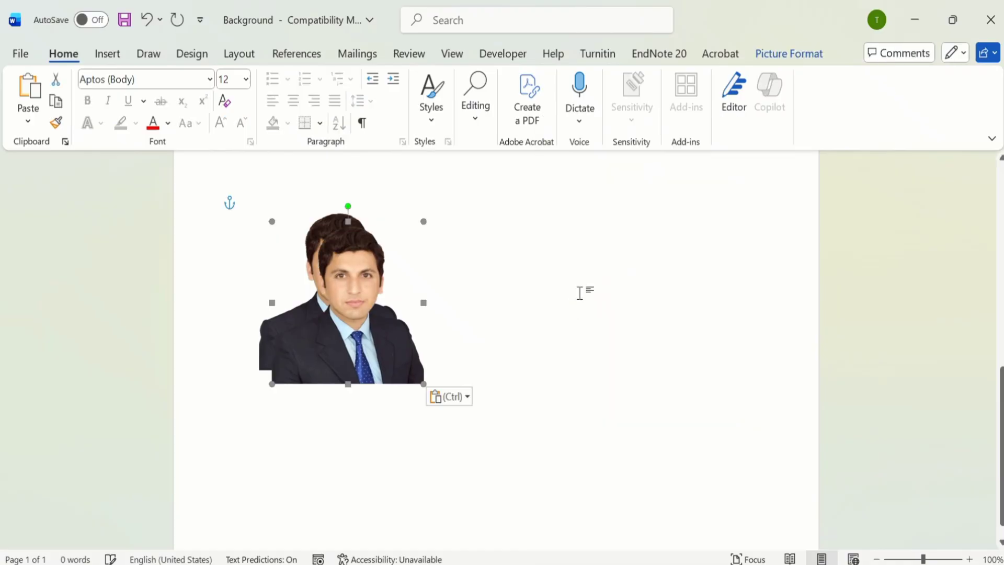
left_click_drag(370, 294, 607, 297)
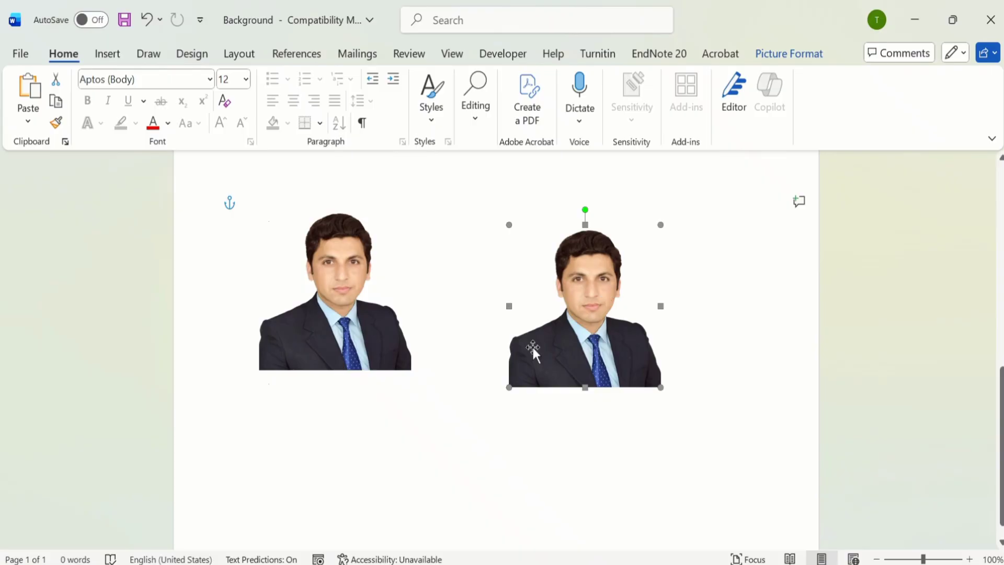
left_click(380, 439)
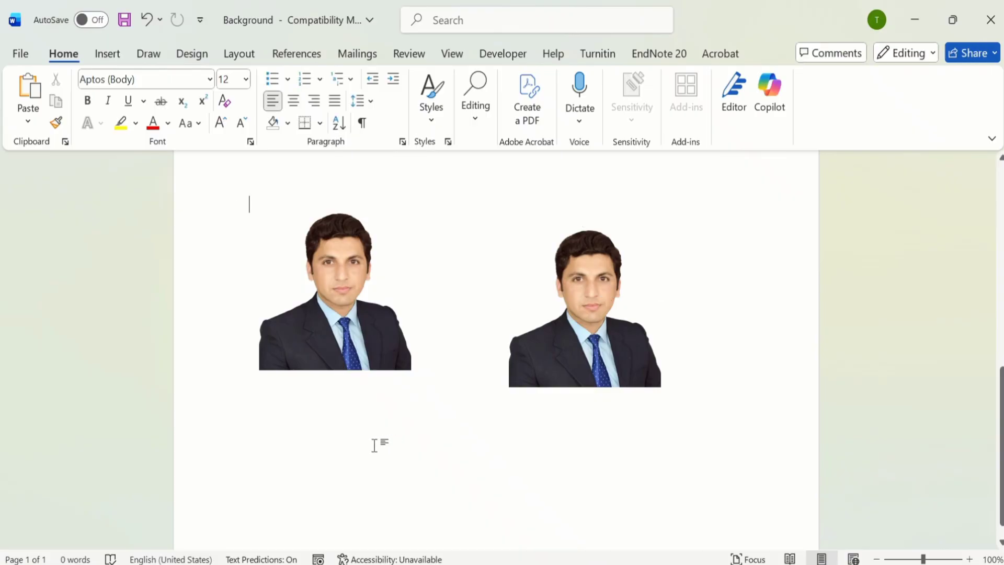
left_click(345, 251)
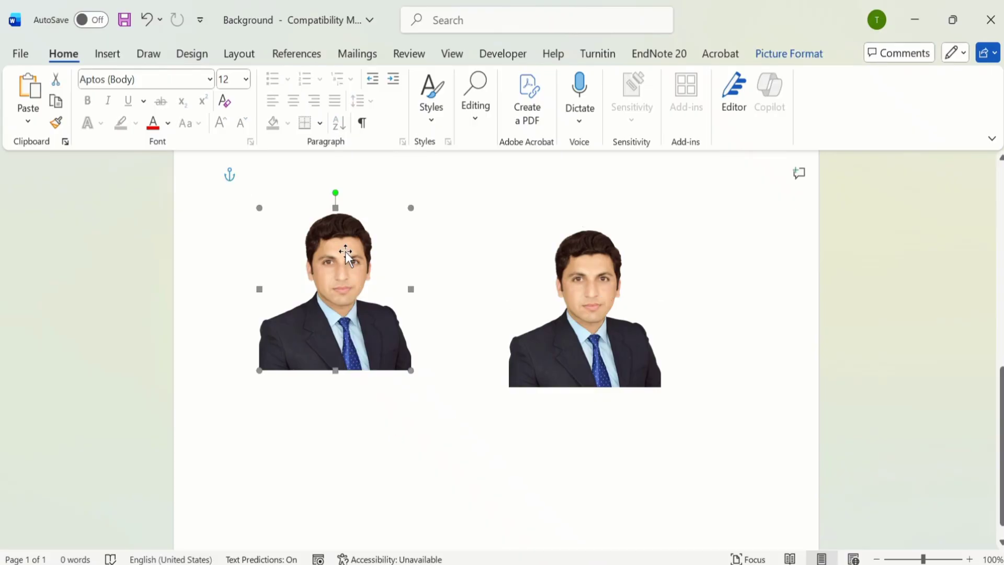
Step: Set the left portrait's Colors and Lines fill colour to solid blue, leaving the right copy plain
right_click(345, 251)
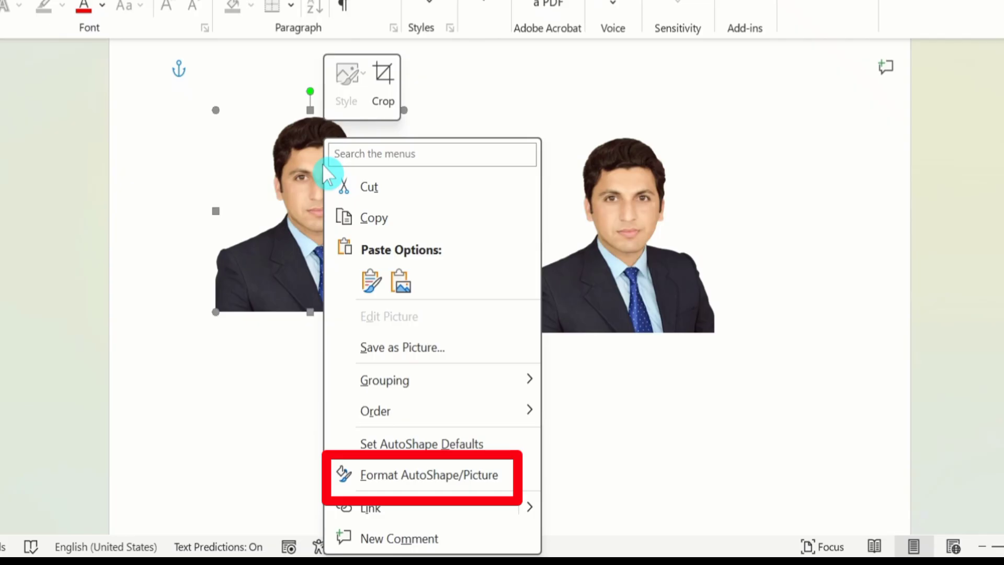
left_click(406, 479)
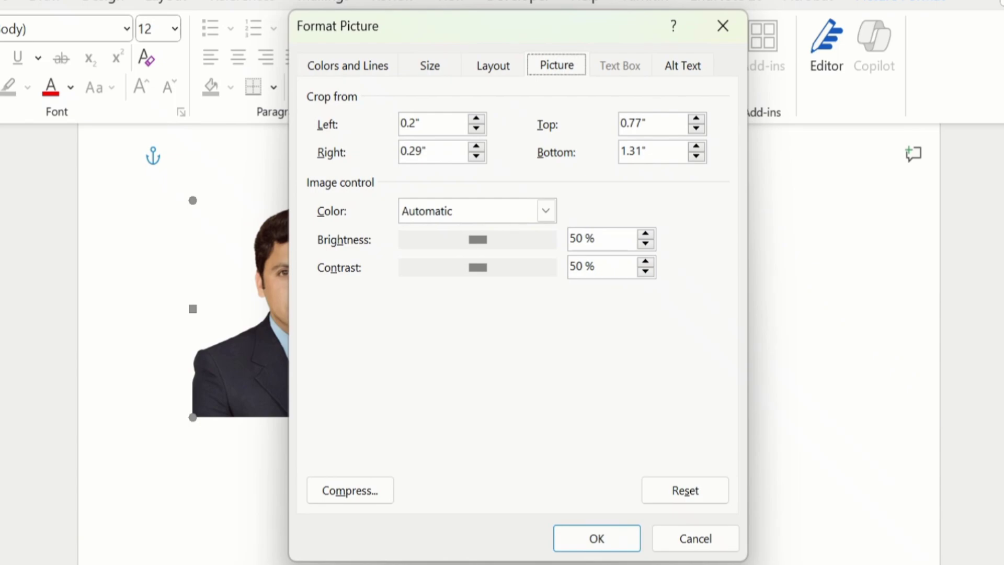
left_click(346, 68)
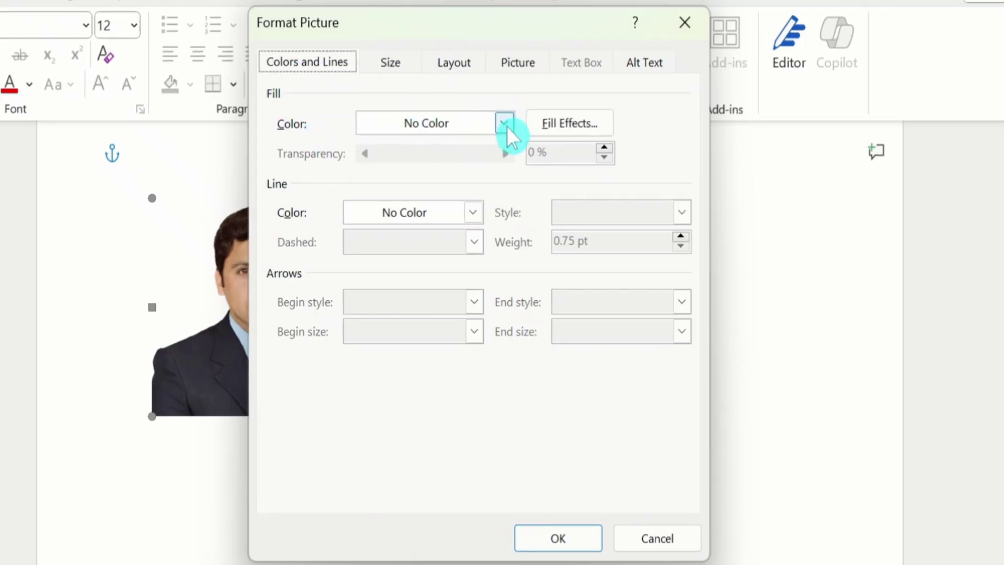
left_click(504, 123)
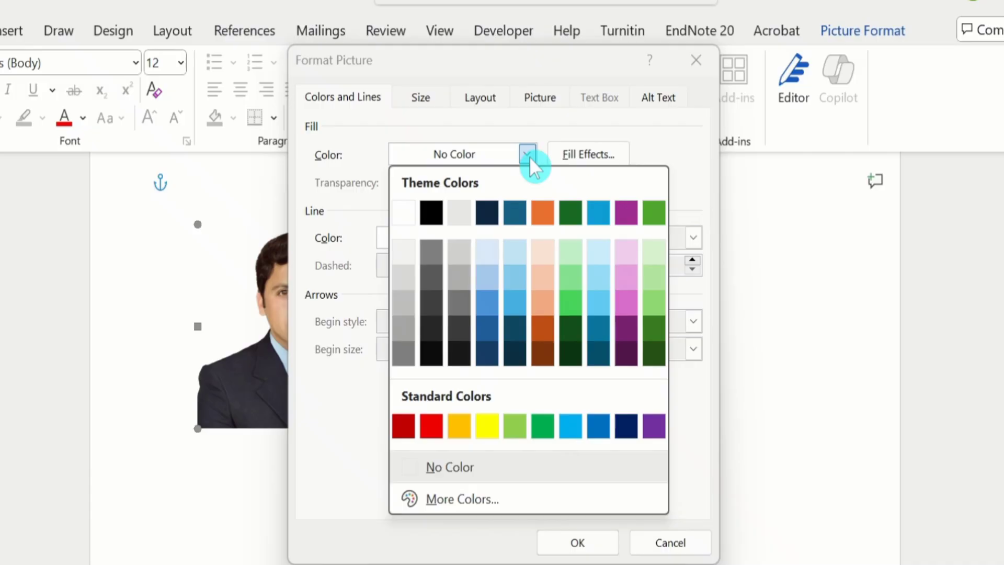
left_click(598, 426)
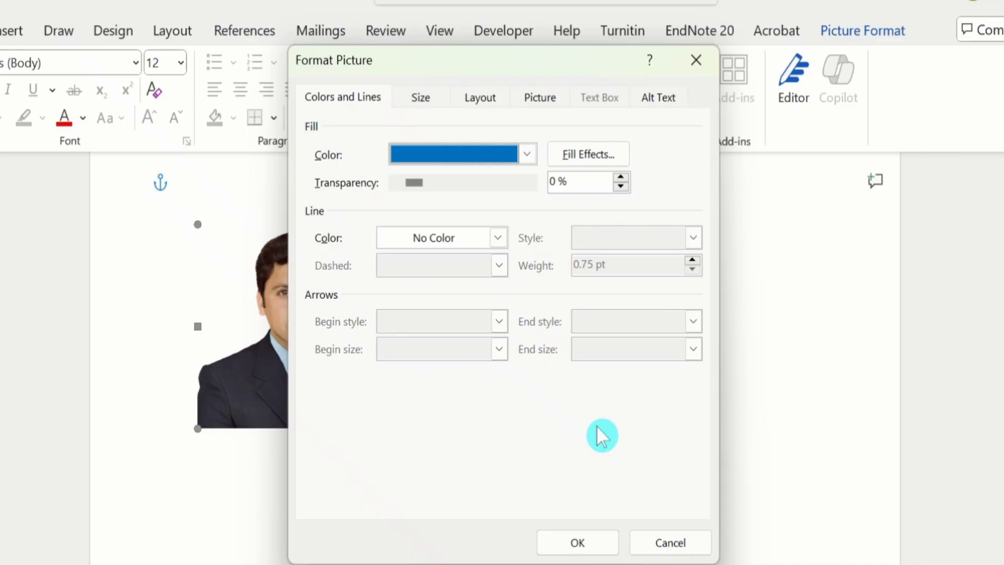
left_click(575, 544)
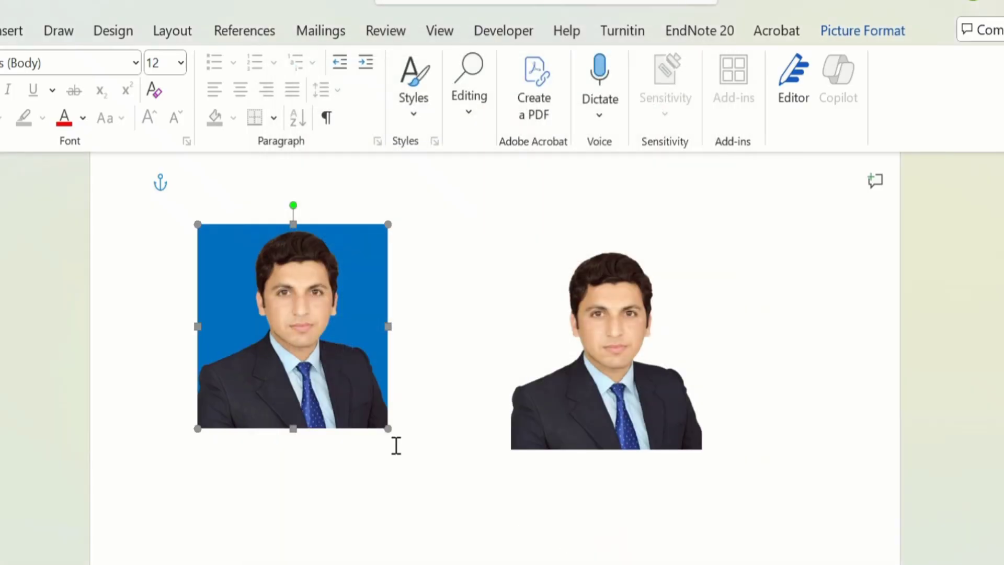